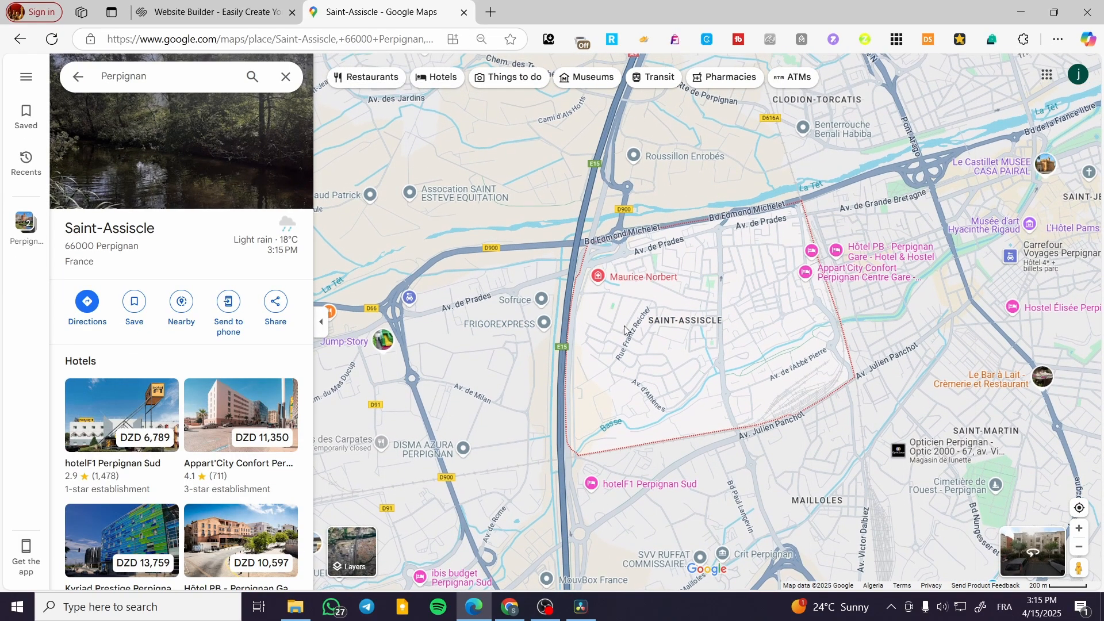
scroll(624, 328, down, 2)
drag(725, 328, 639, 244)
drag(797, 287, 612, 469)
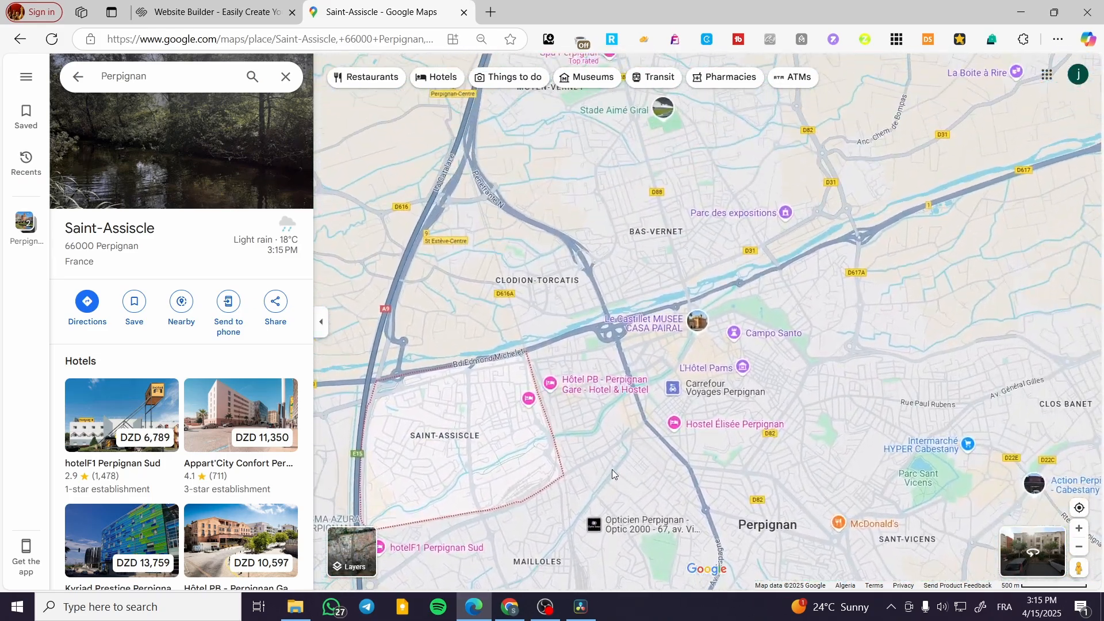
drag(598, 230, 657, 430)
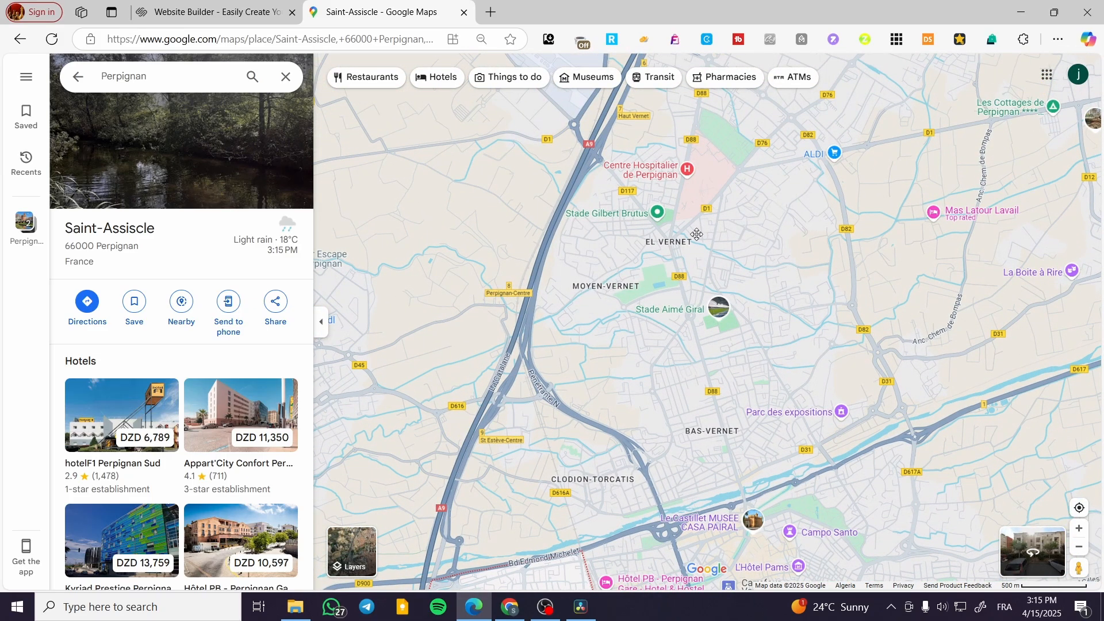
drag(709, 230, 609, 243)
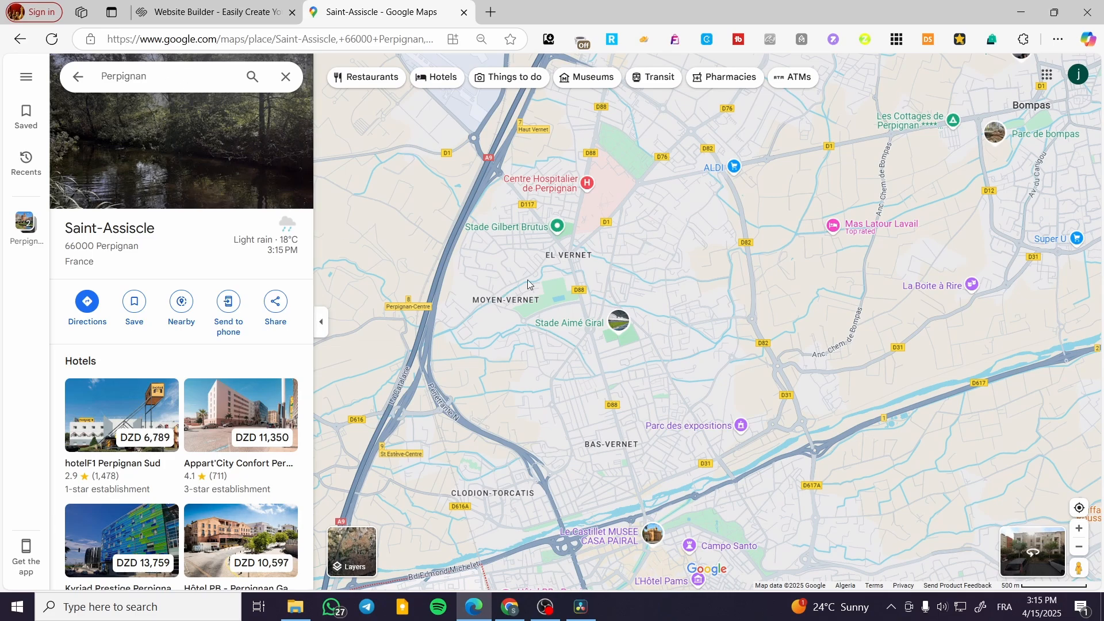
Switch to Squarespace and open the saffron-wolverine-lc9c site from the account dashboard
click(244, 4)
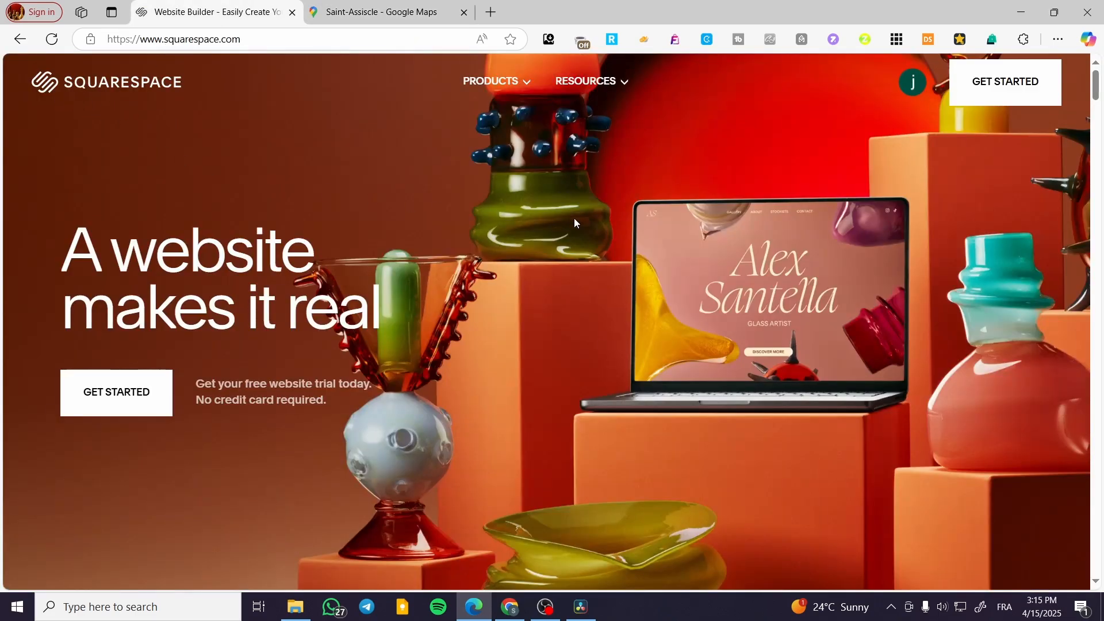
click(919, 87)
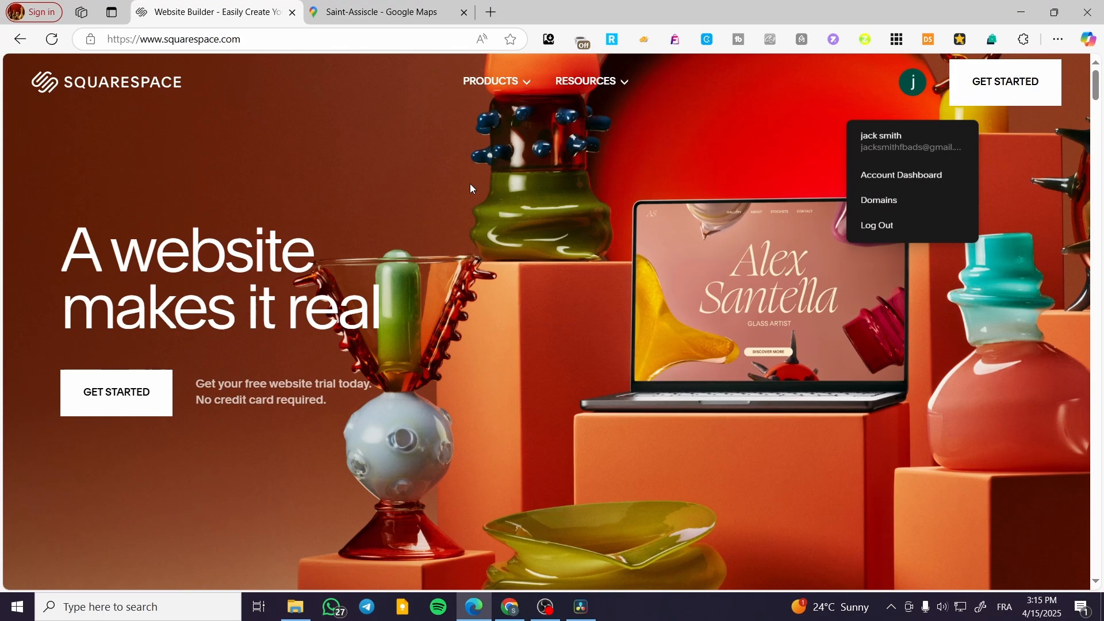
click(906, 177)
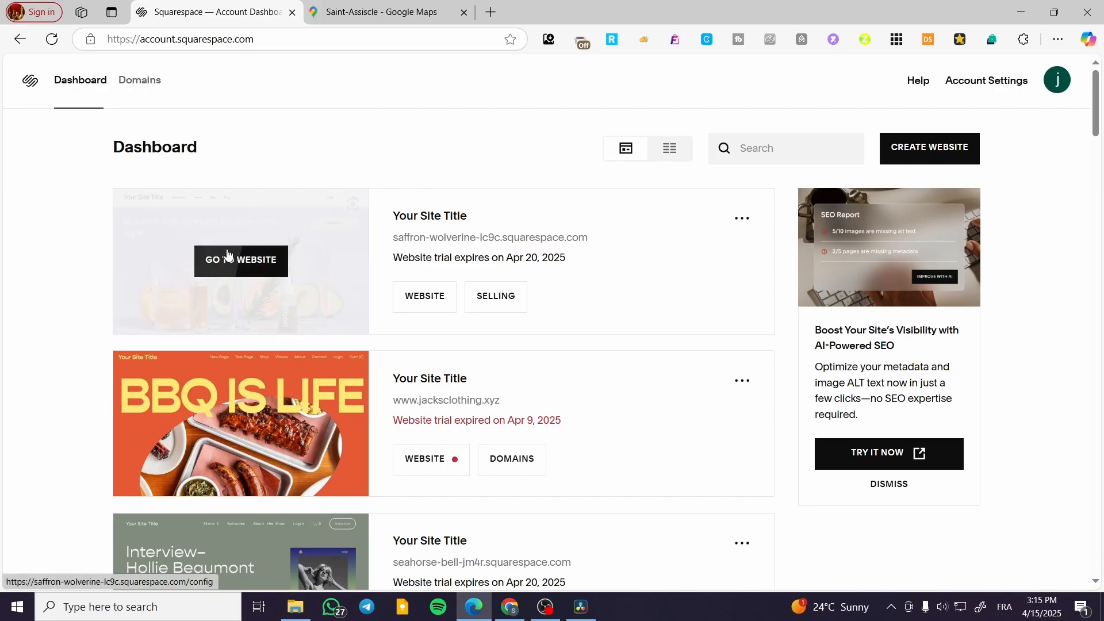
click(227, 253)
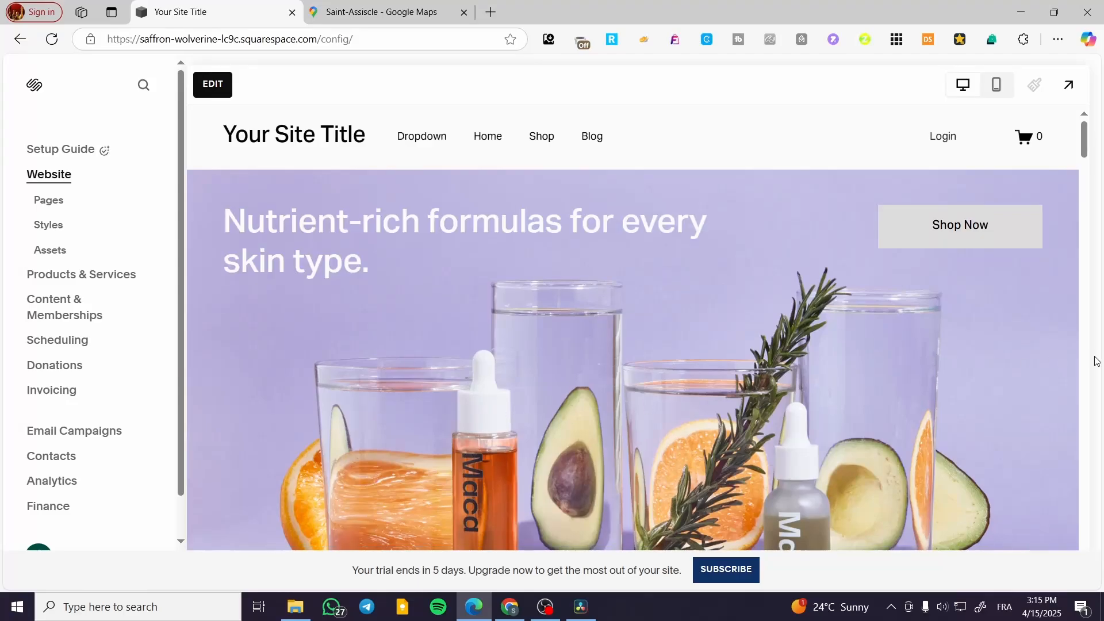
Review the map in the site's footer alongside the Saint-Assiscle place page in Google Maps
drag(1085, 138, 1088, 584)
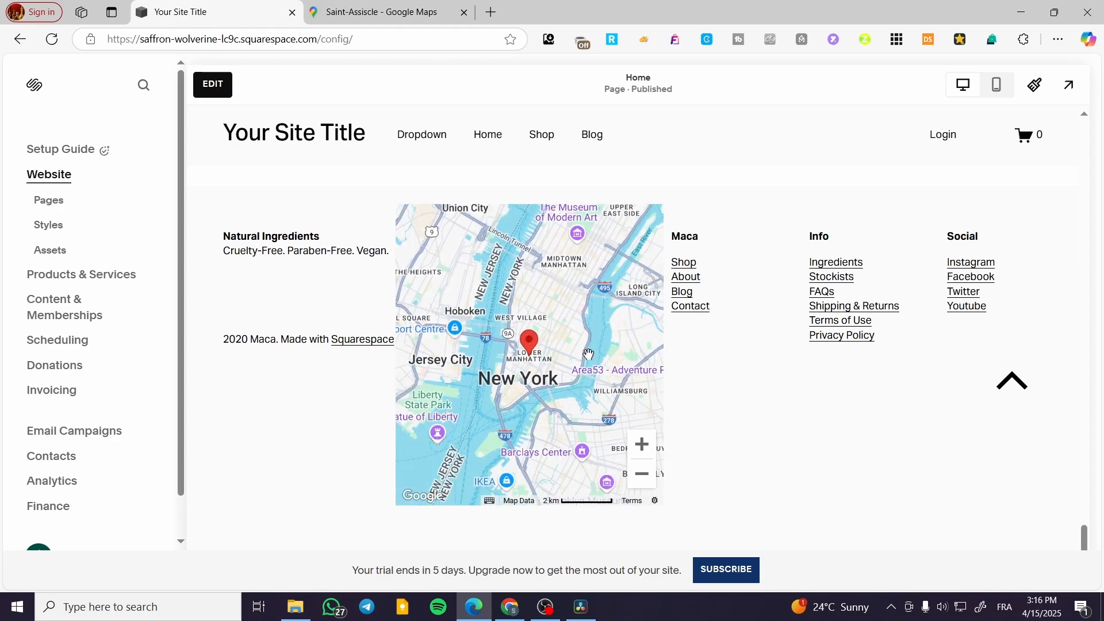
key(ctrl+Tab)
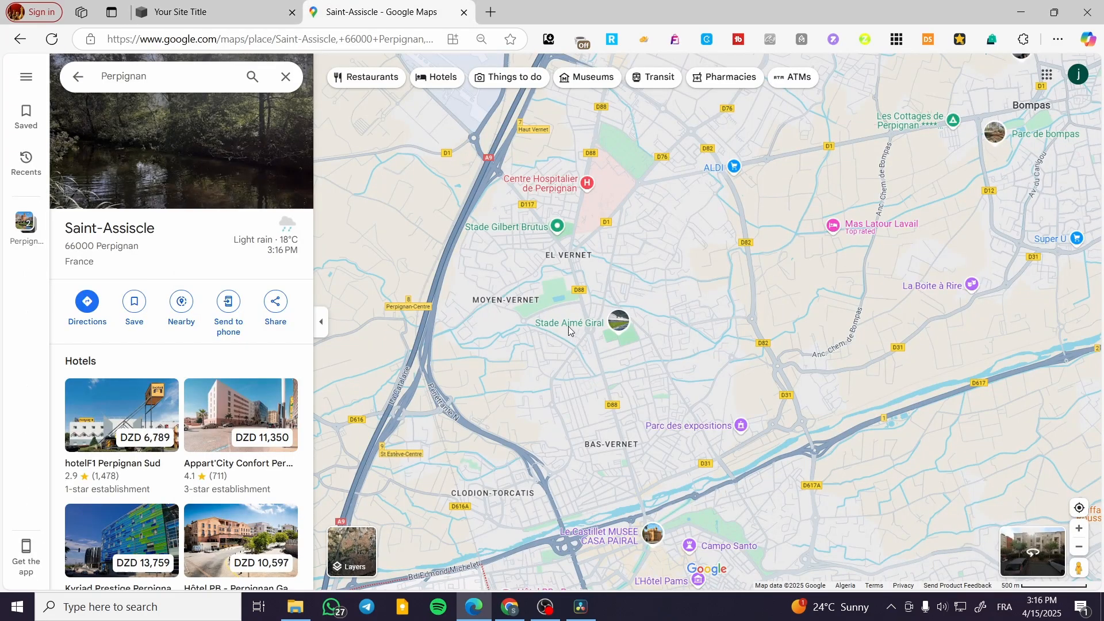
click(223, 9)
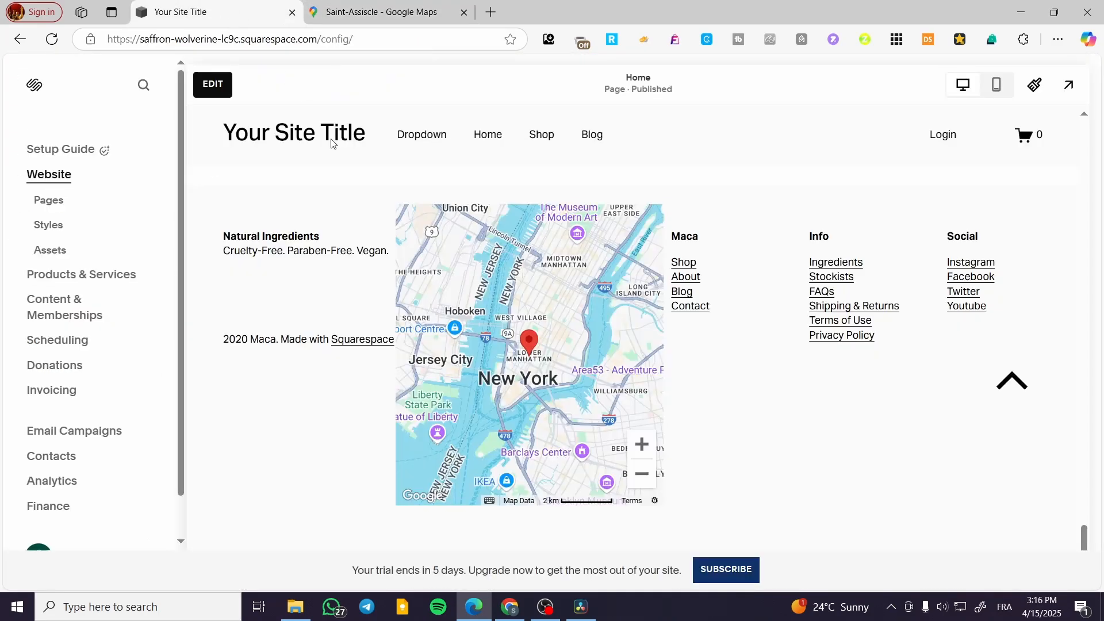
click(404, 10)
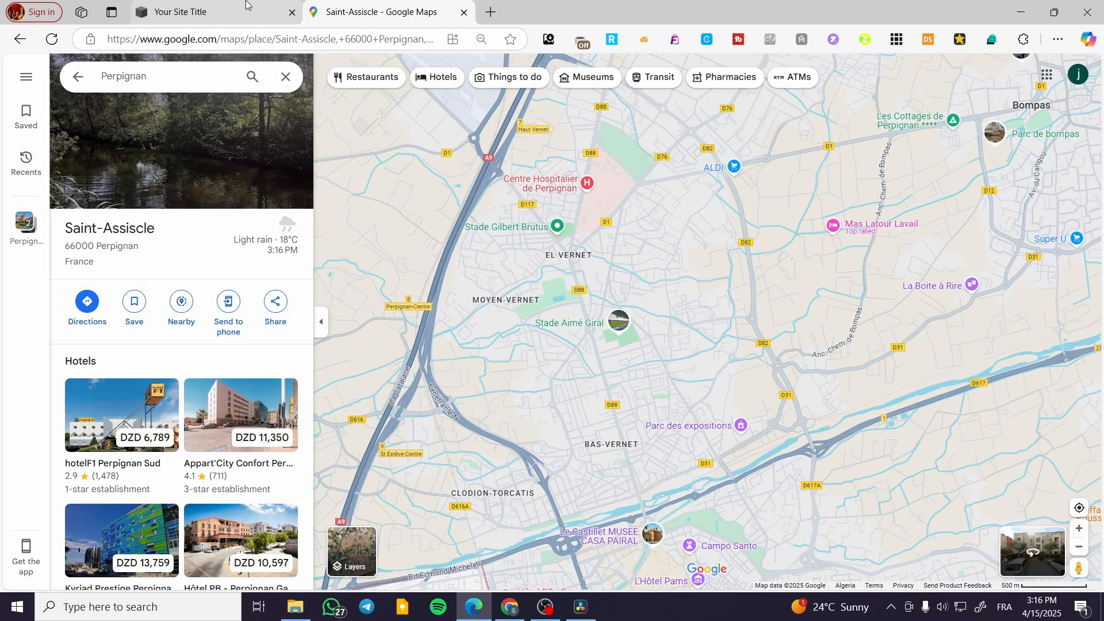
click(211, 5)
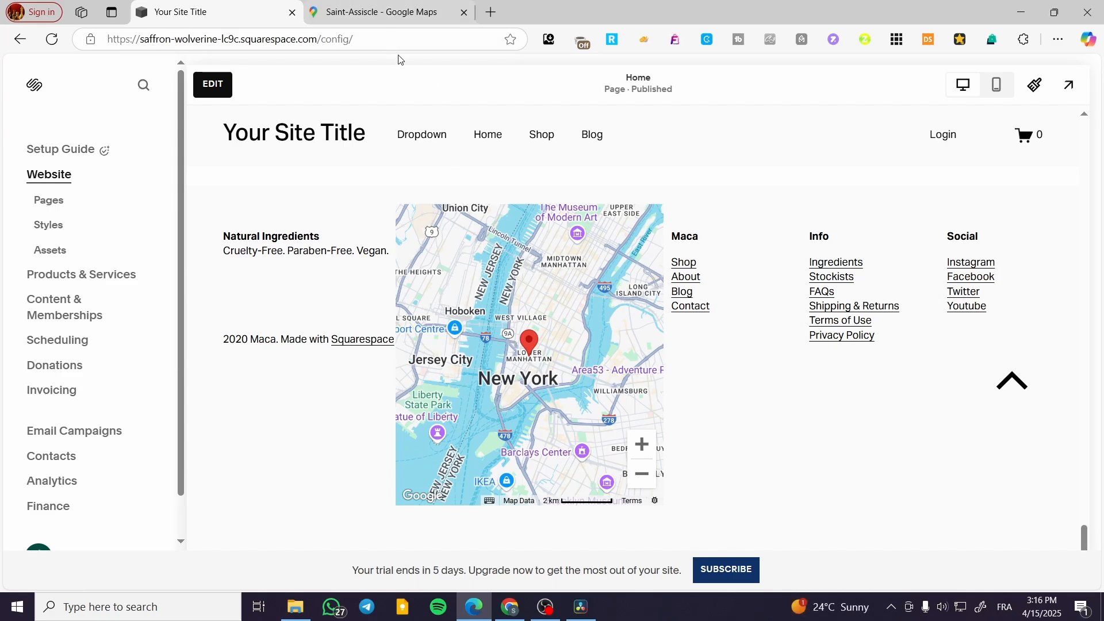
mouse_move(370, 4)
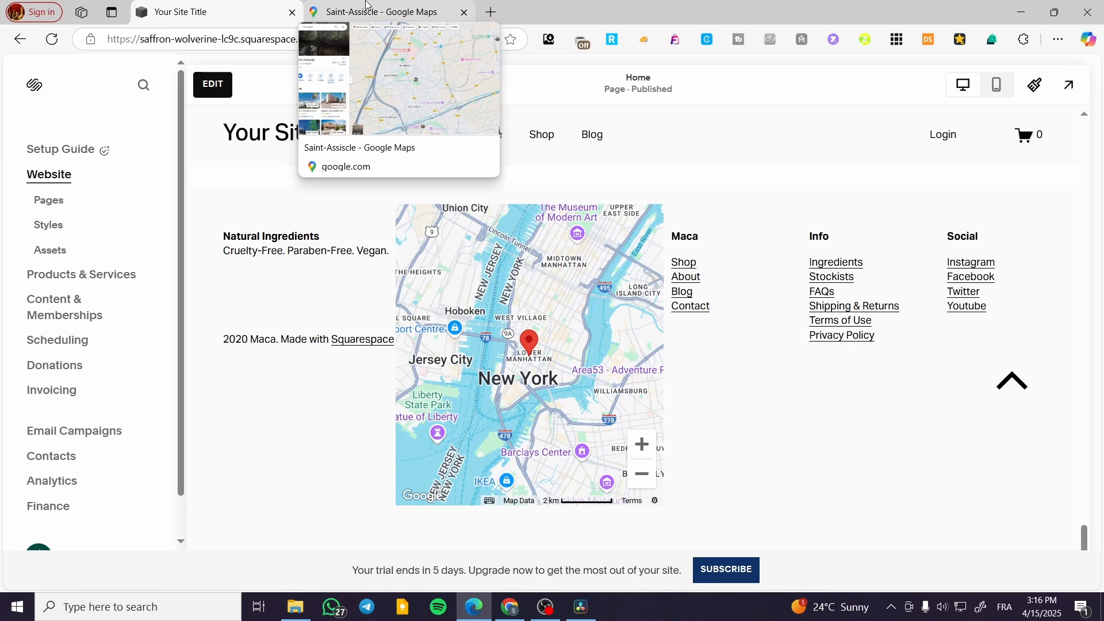
click(368, 5)
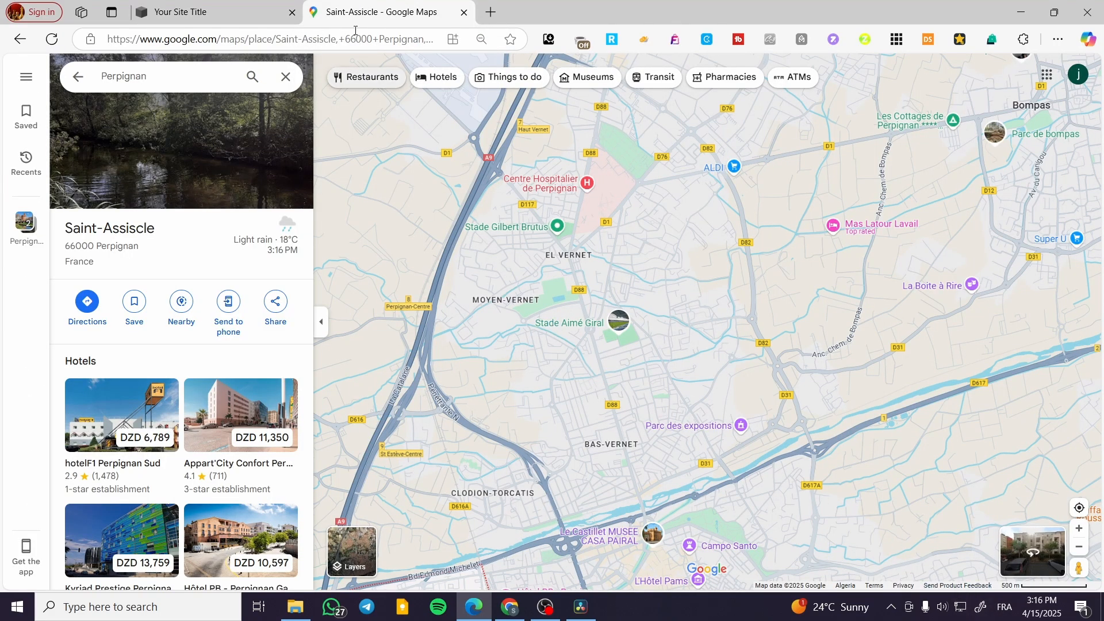
click(230, 10)
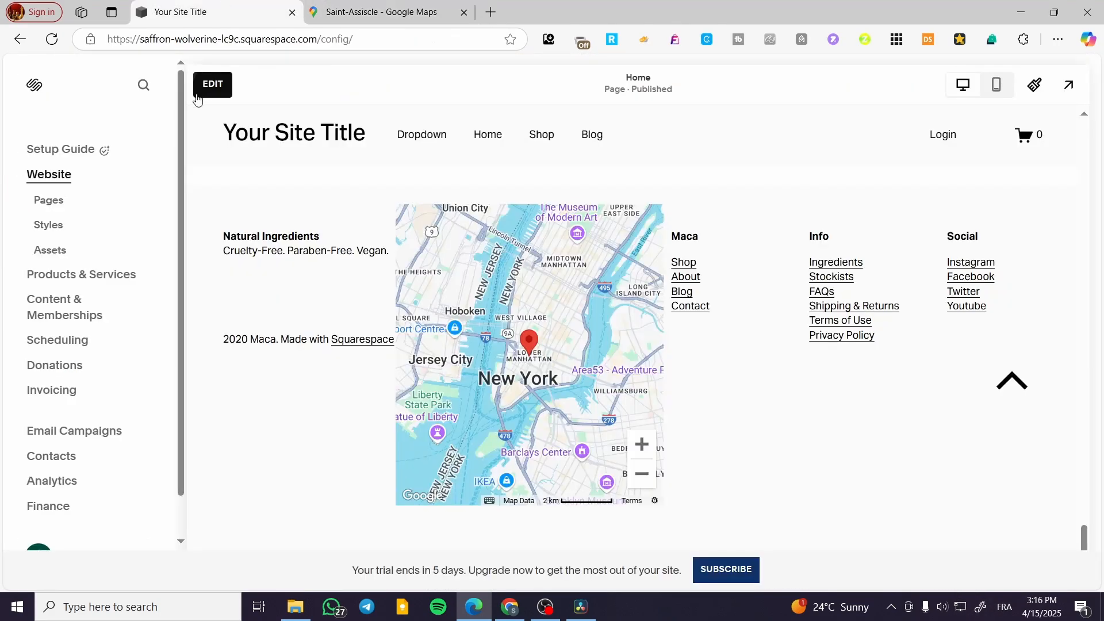
Start editing the Home page and delete the code block holding the Saint-Assiscle map in the Visit Us section
click(215, 92)
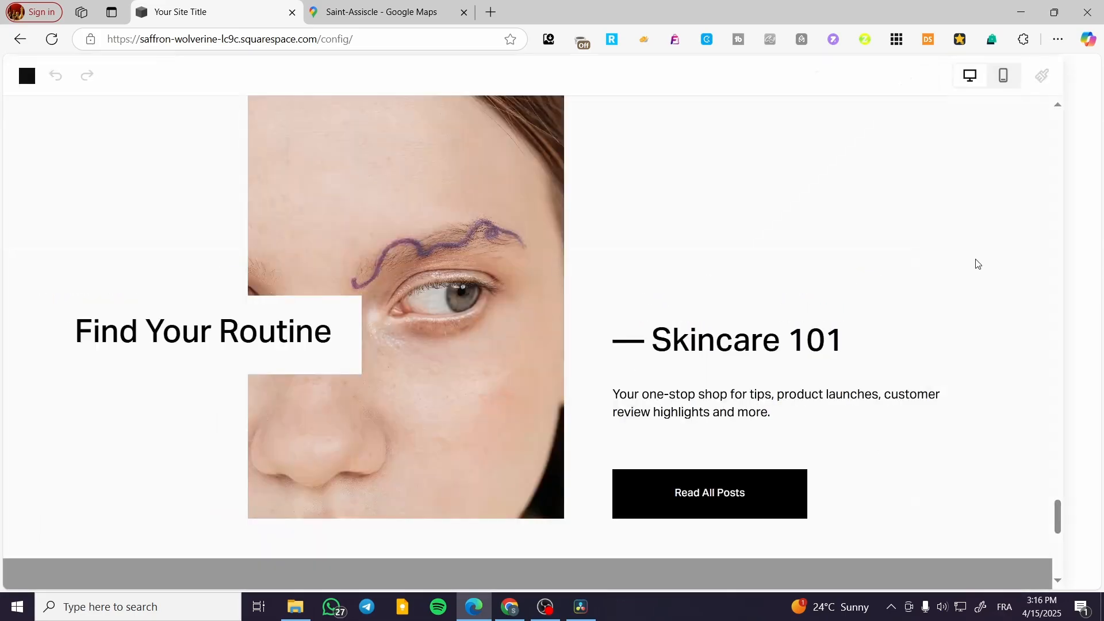
scroll(790, 484, down, 10)
scroll(792, 484, up, 15)
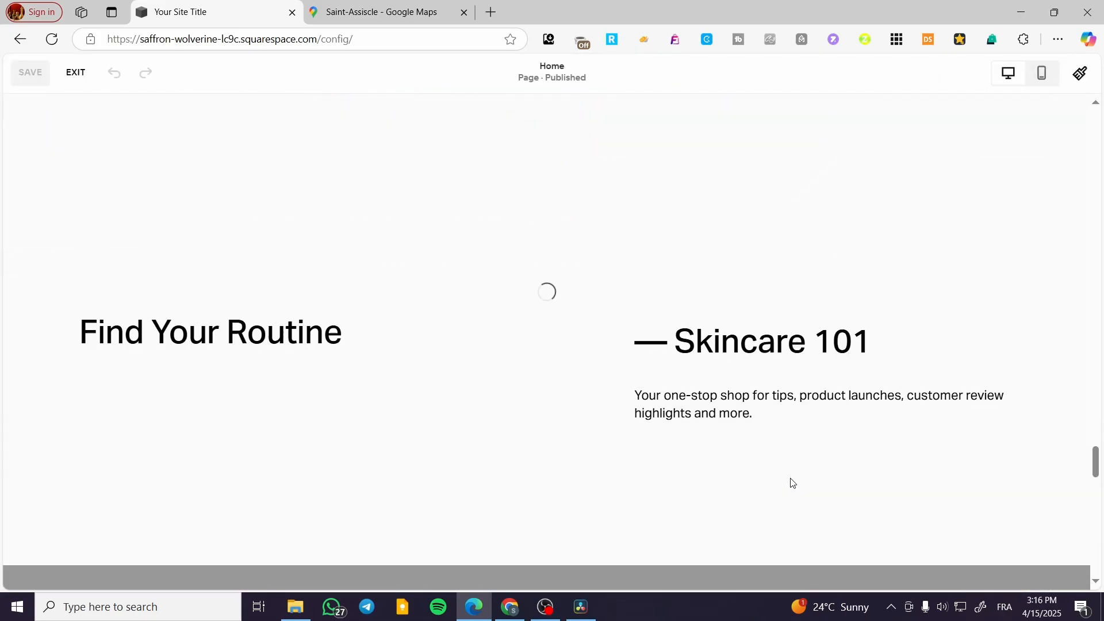
scroll(797, 479, up, 15)
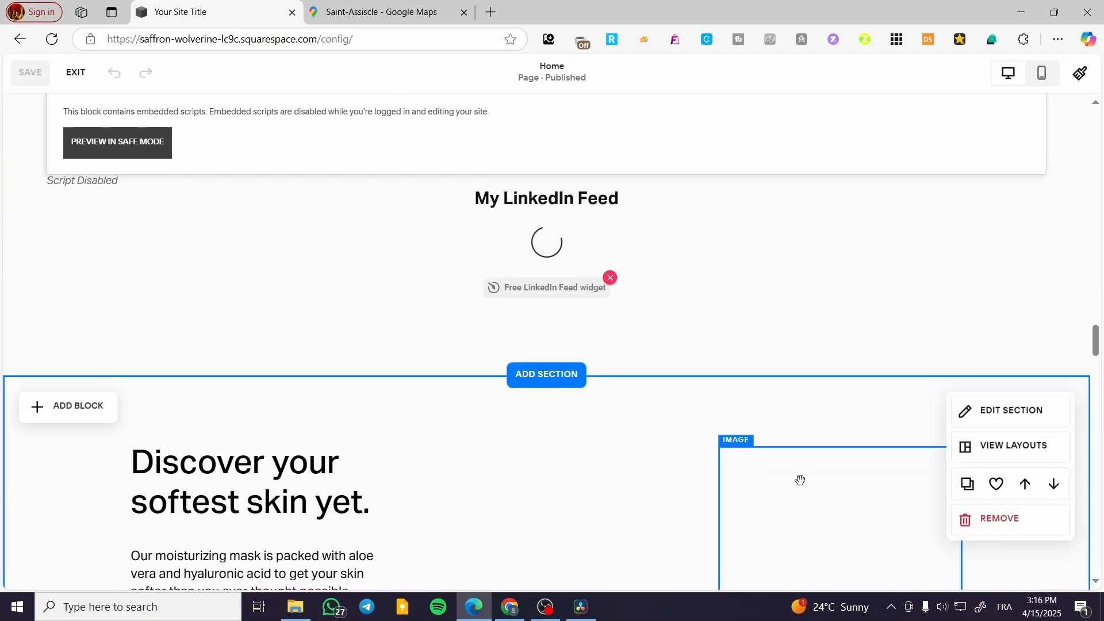
scroll(806, 489, down, 4)
scroll(807, 490, up, 8)
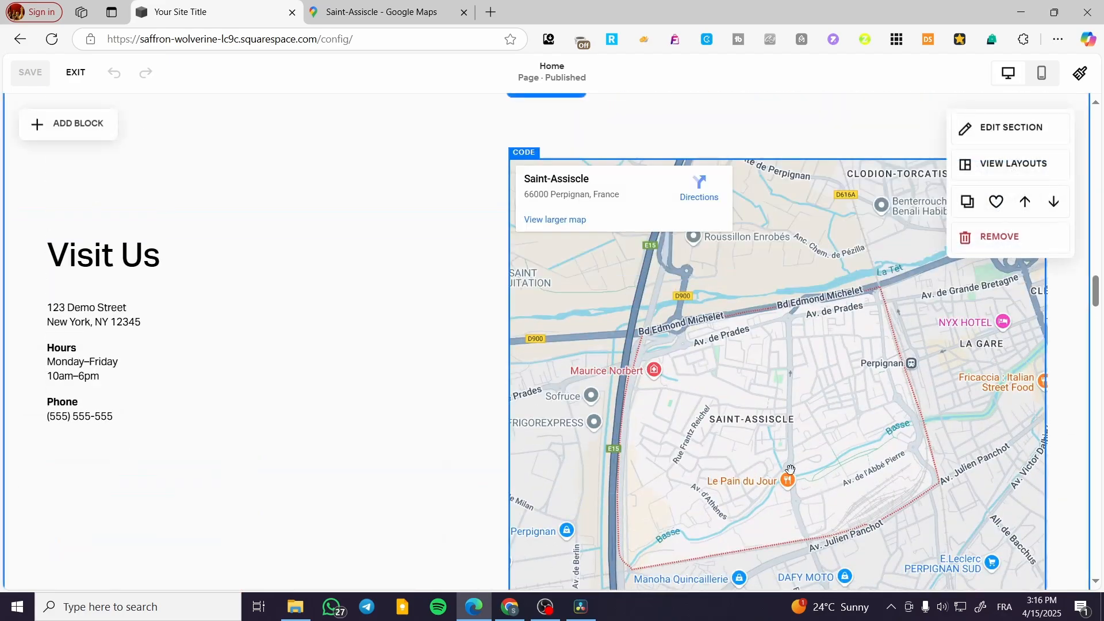
scroll(666, 412, down, 2)
scroll(666, 412, up, 3)
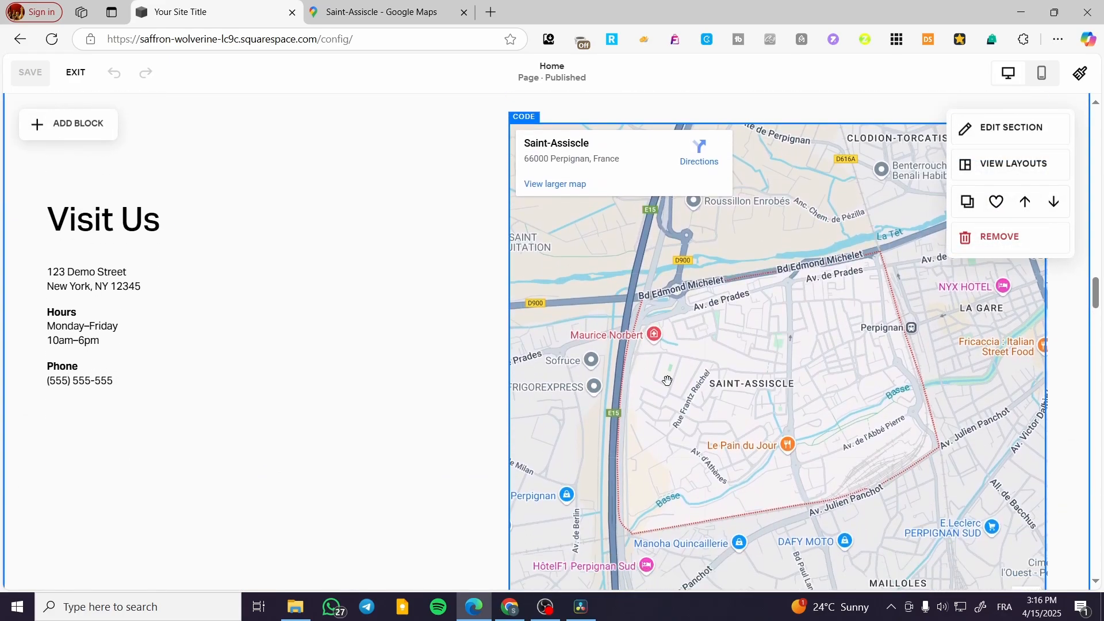
click(769, 348)
key(Delete)
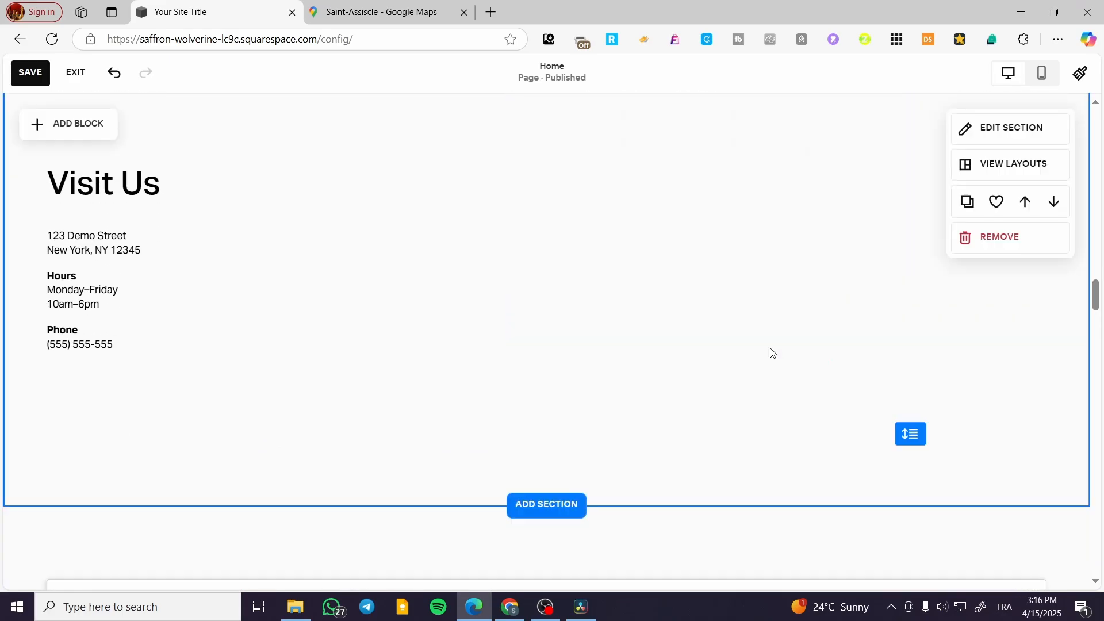
Browse the Contact section templates for layouts that include a map
scroll(426, 337, up, 5)
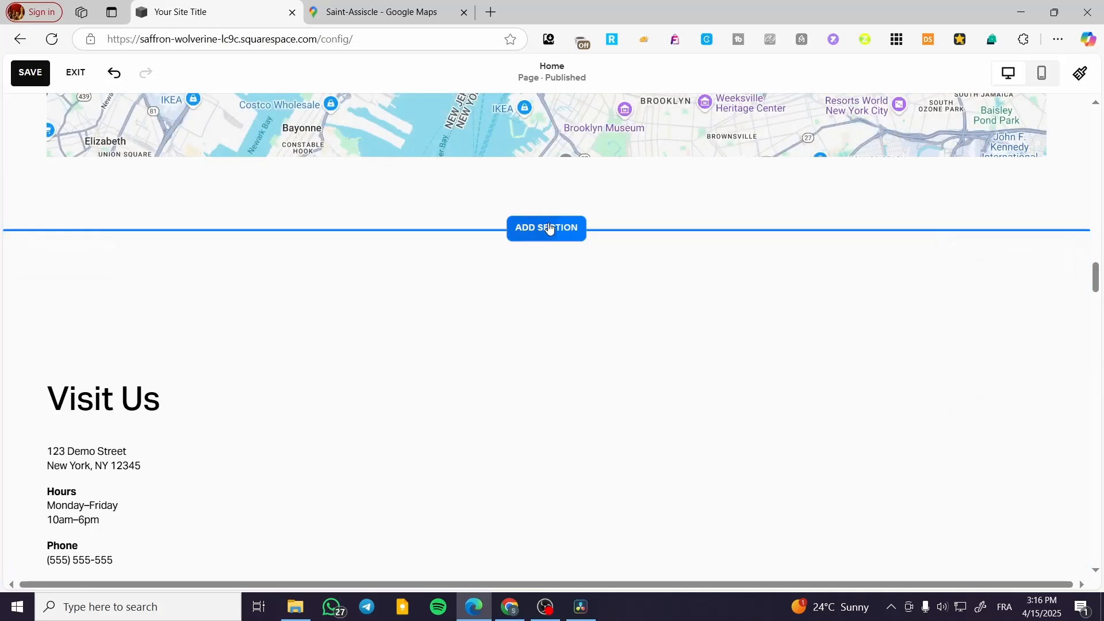
click(547, 228)
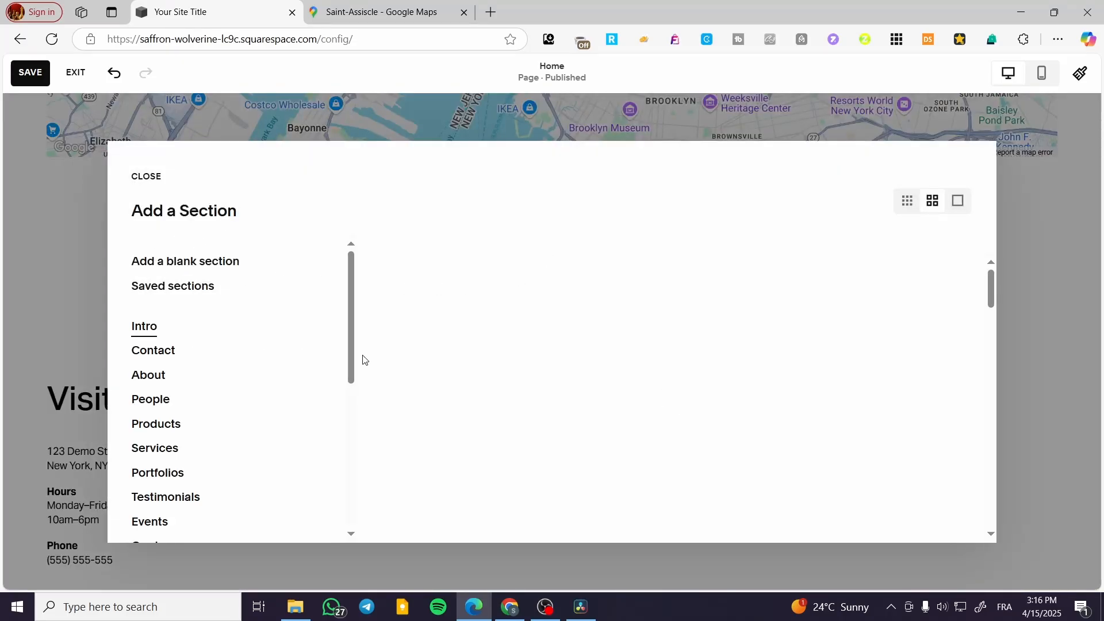
scroll(192, 348, down, 2)
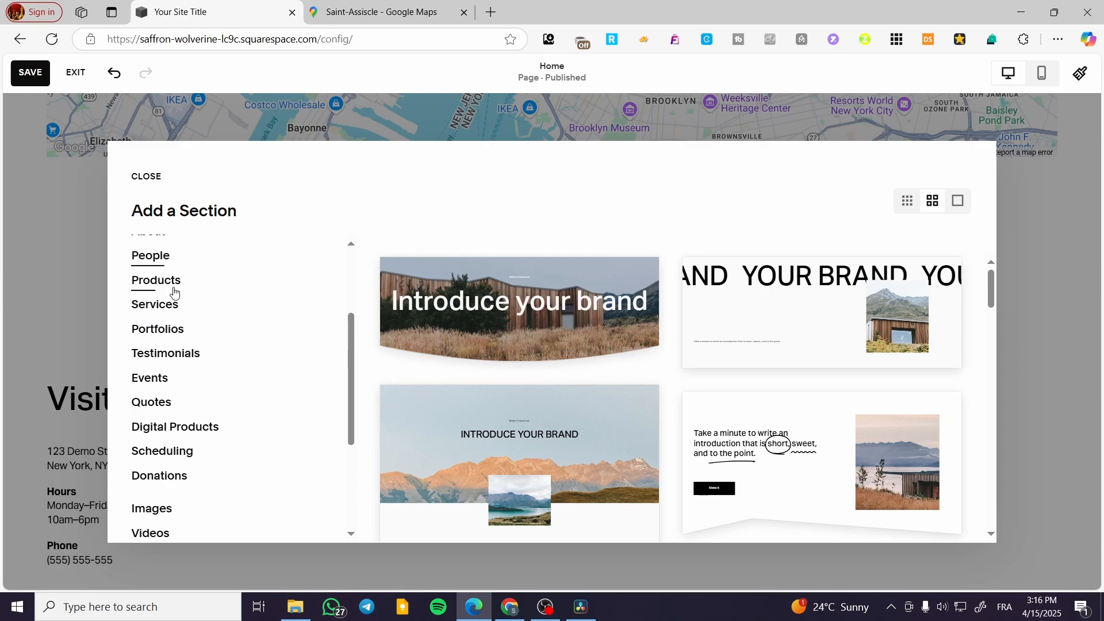
scroll(178, 380, up, 2)
click(153, 350)
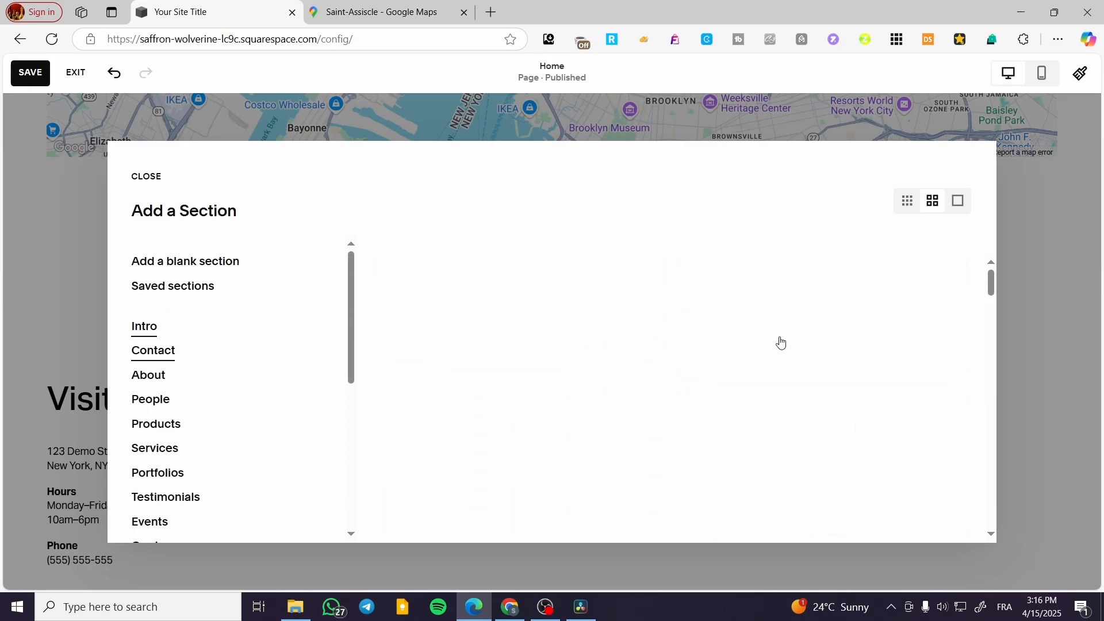
scroll(707, 326, down, 3)
scroll(707, 325, down, 12)
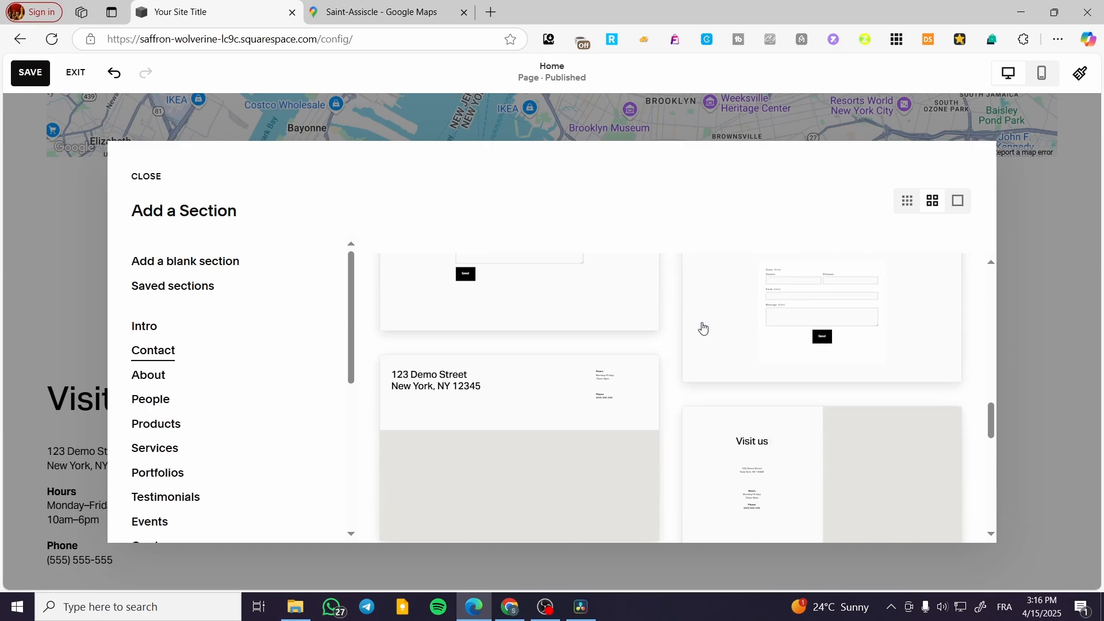
scroll(704, 334, up, 3)
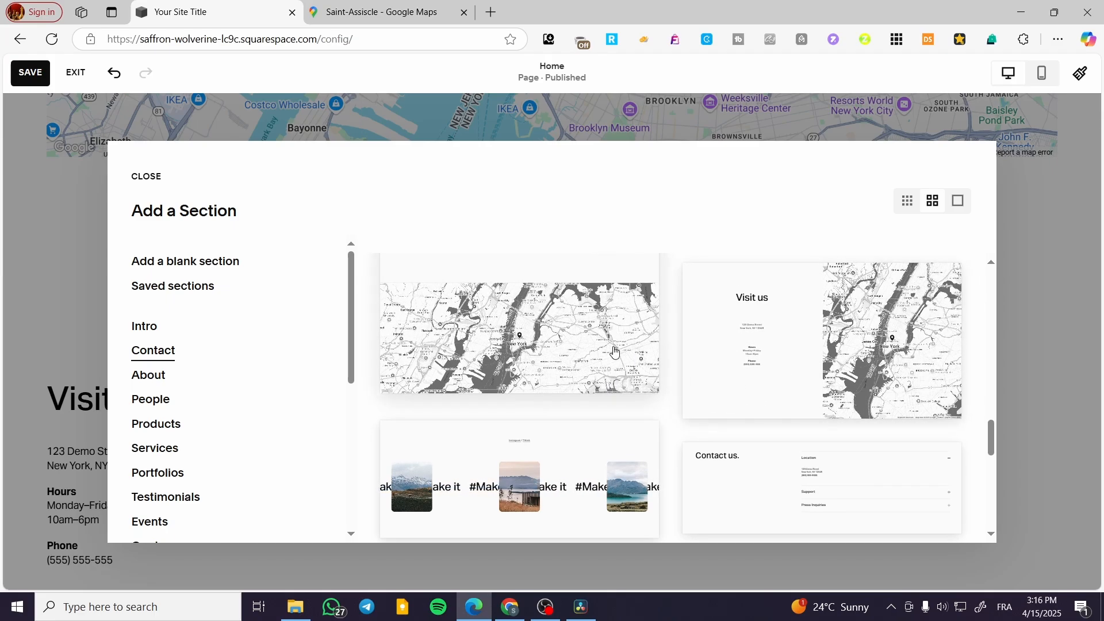
scroll(790, 342, down, 3)
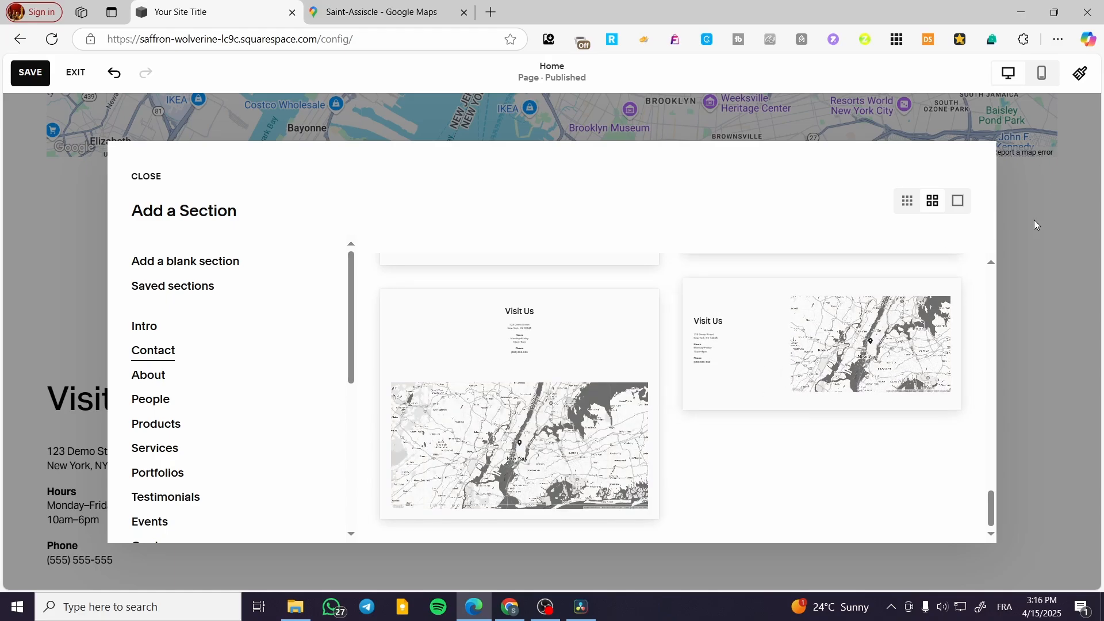
click(874, 369)
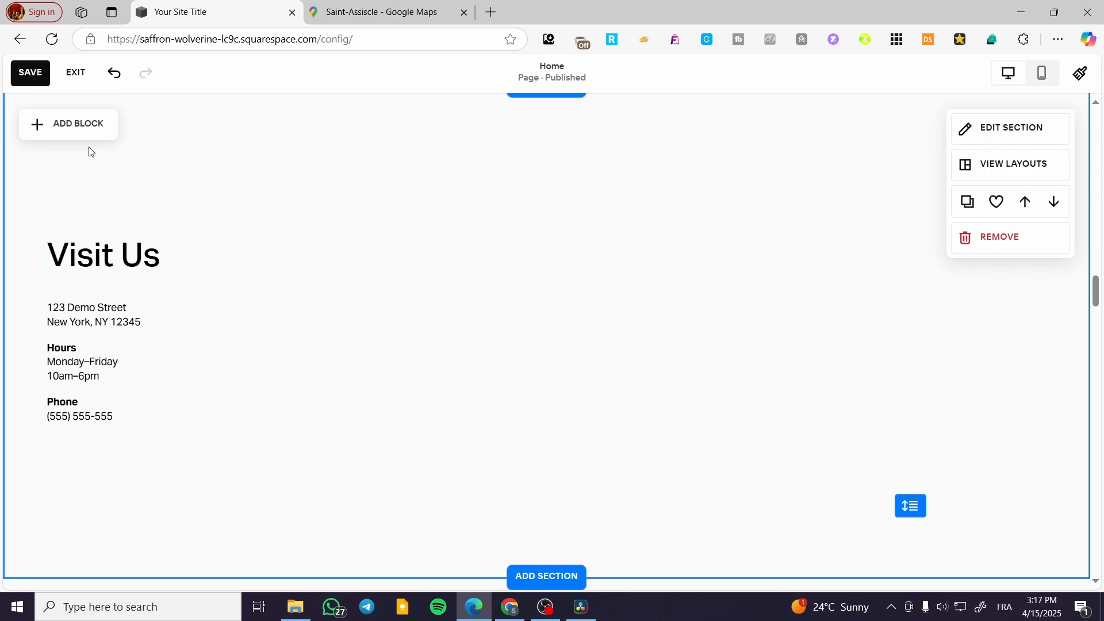
Add a Code block to the Visit Us section, then move and enlarge it to fill the empty area beside the contact text
click(60, 125)
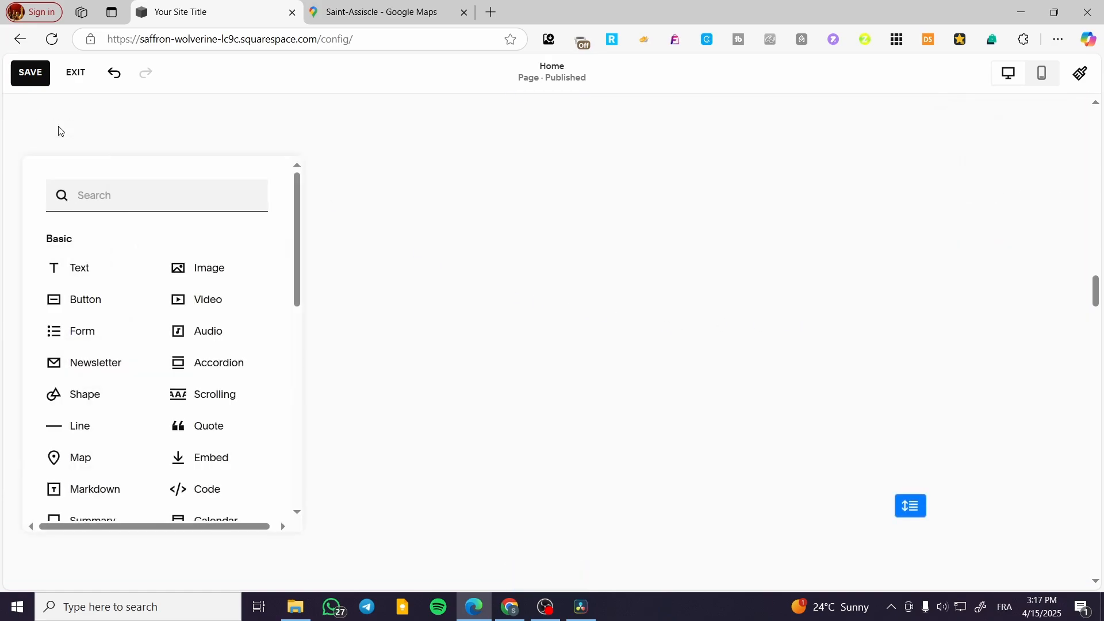
click(210, 487)
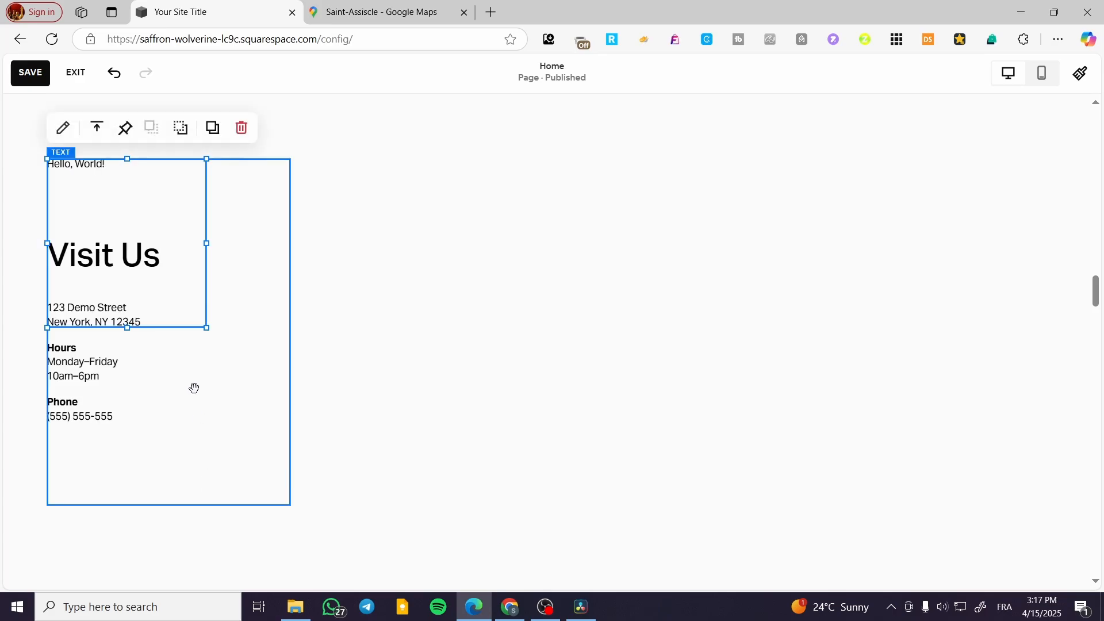
drag(167, 208, 667, 208)
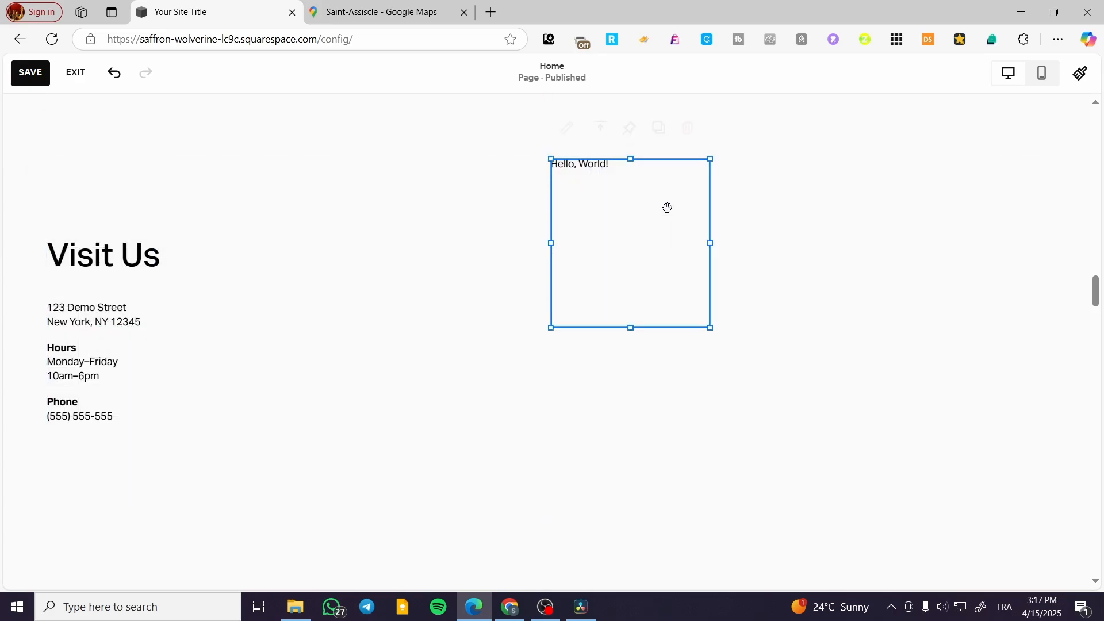
mouse_move(711, 328)
mouse_down()
mouse_move(874, 500)
mouse_move(1067, 508)
mouse_move(1047, 513)
mouse_up()
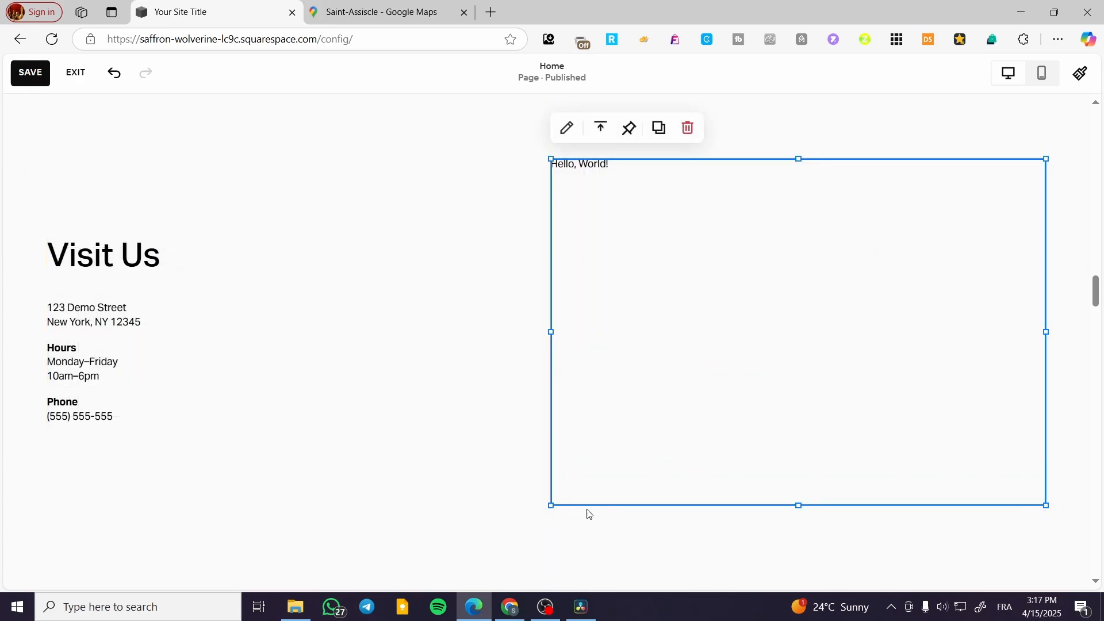
Open the new code block for editing and clear its placeholder HTML
click(569, 139)
drag(834, 245, 679, 242)
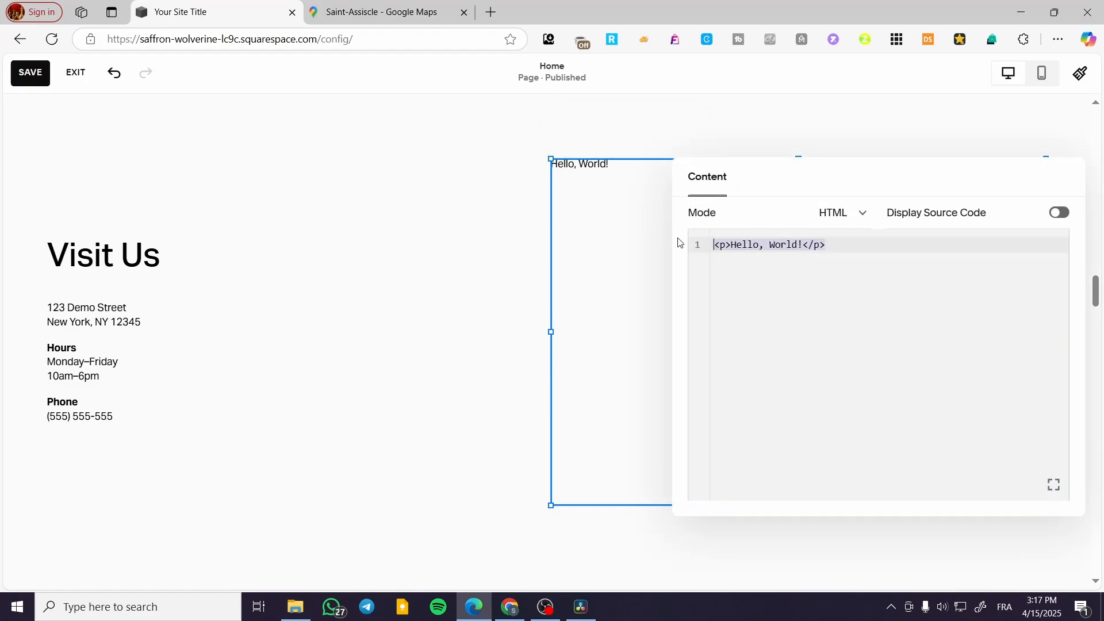
key(BackSpace)
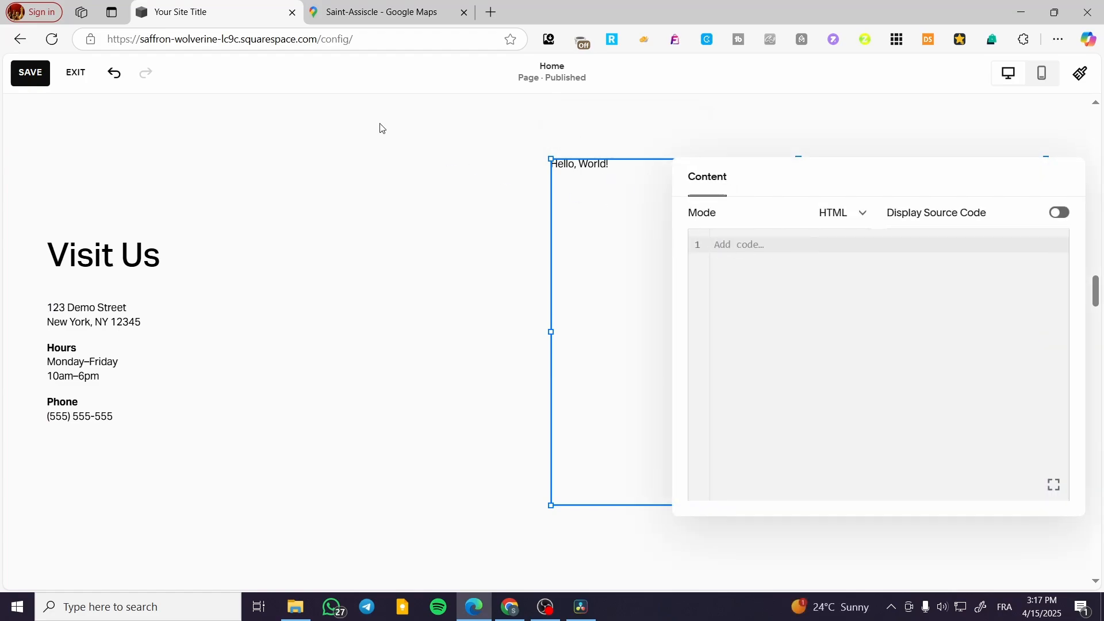
Switch to Google Maps and select the Lidl supermarket in Saint-Estève on the map
click(338, 4)
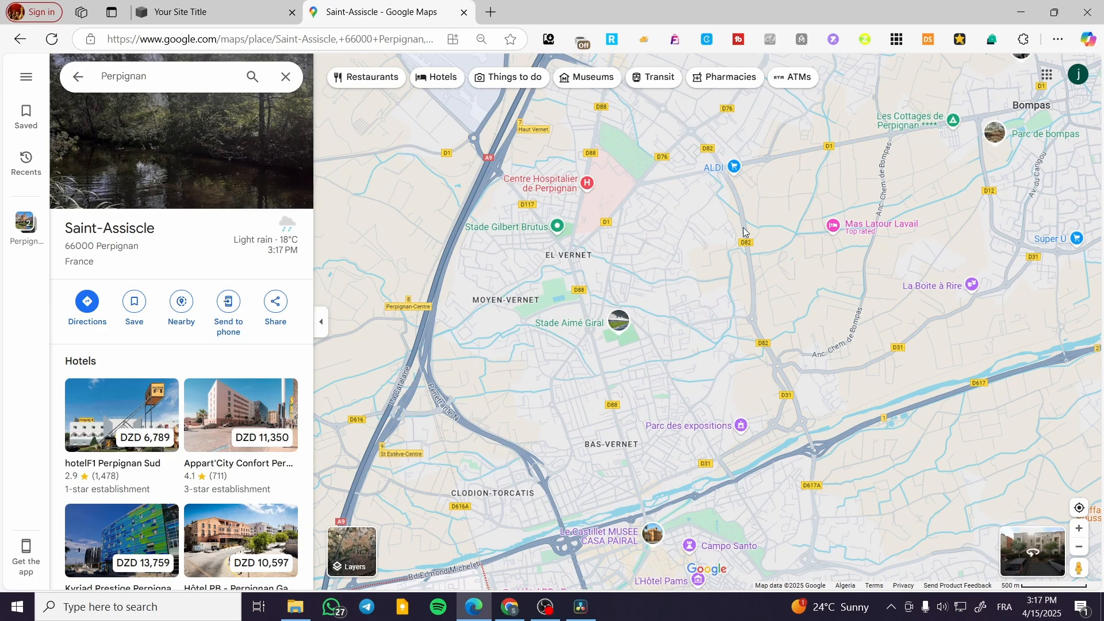
drag(634, 236, 747, 210)
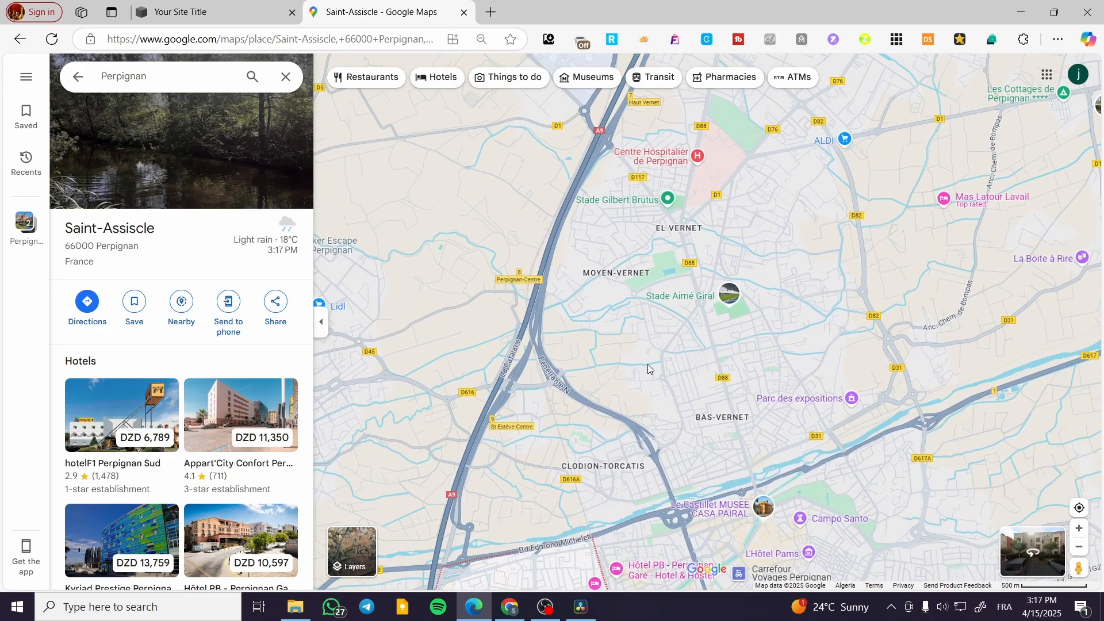
drag(648, 365, 761, 259)
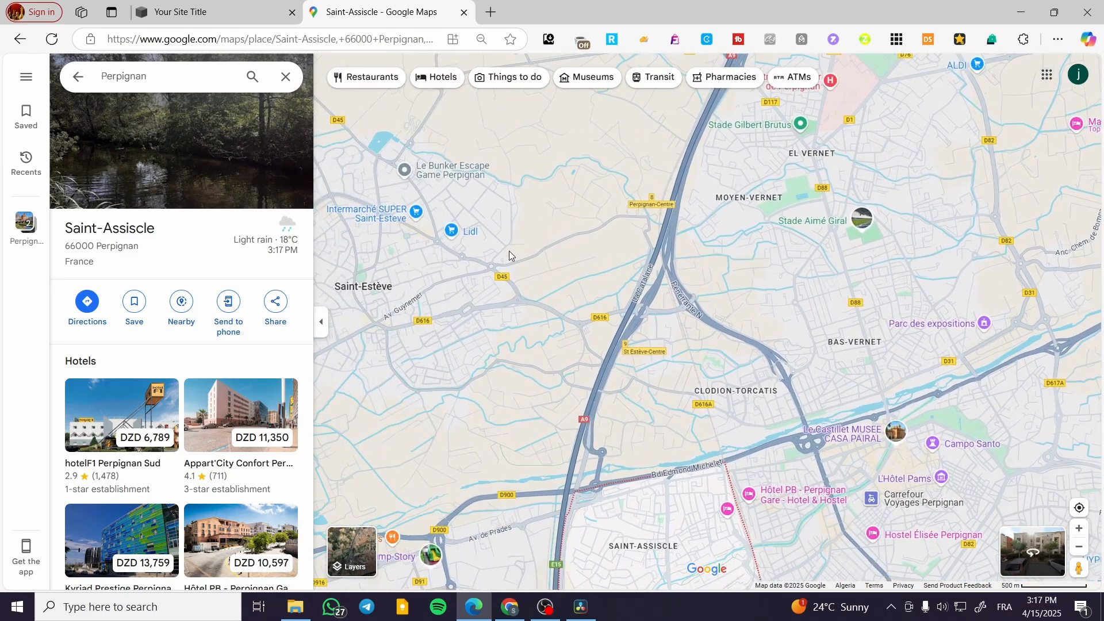
click(455, 235)
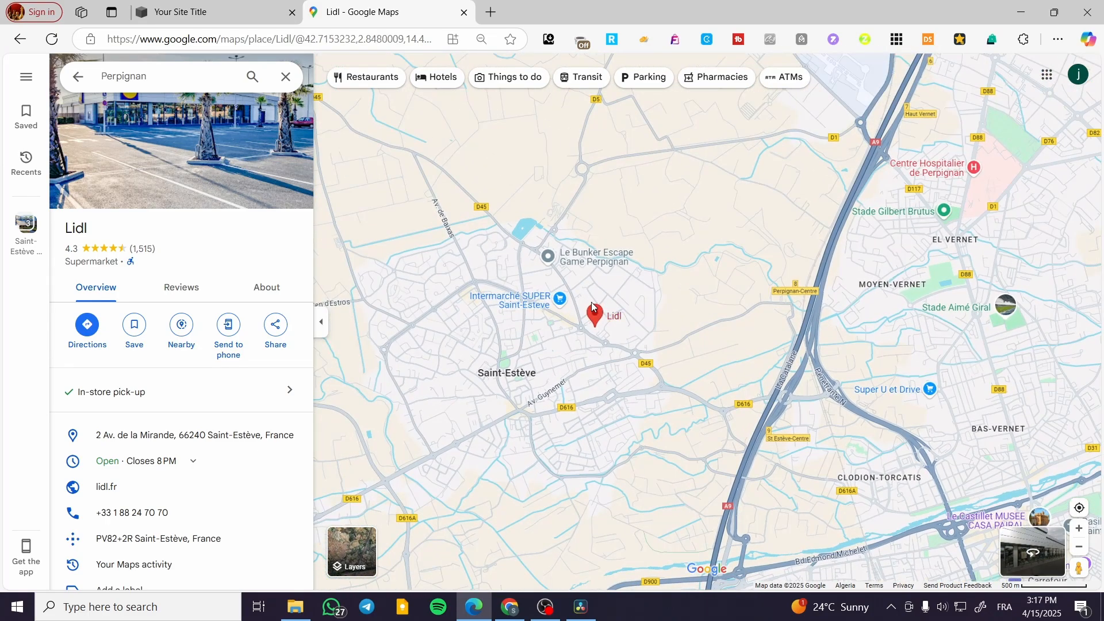
Copy the medium-size map embed HTML from the Lidl location's sharing options
click(277, 325)
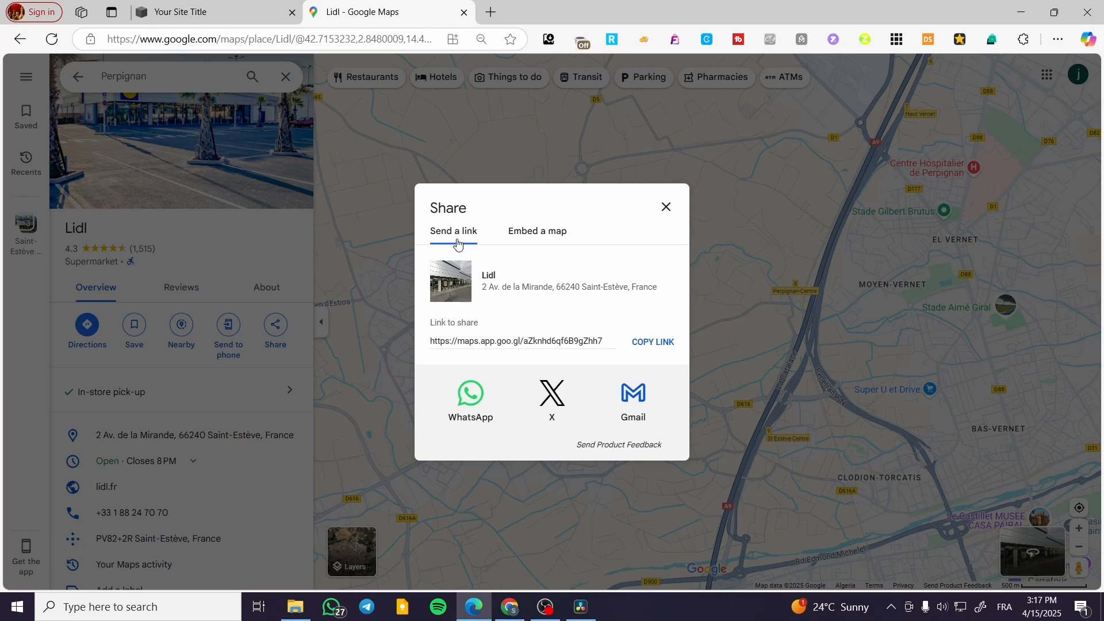
click(538, 243)
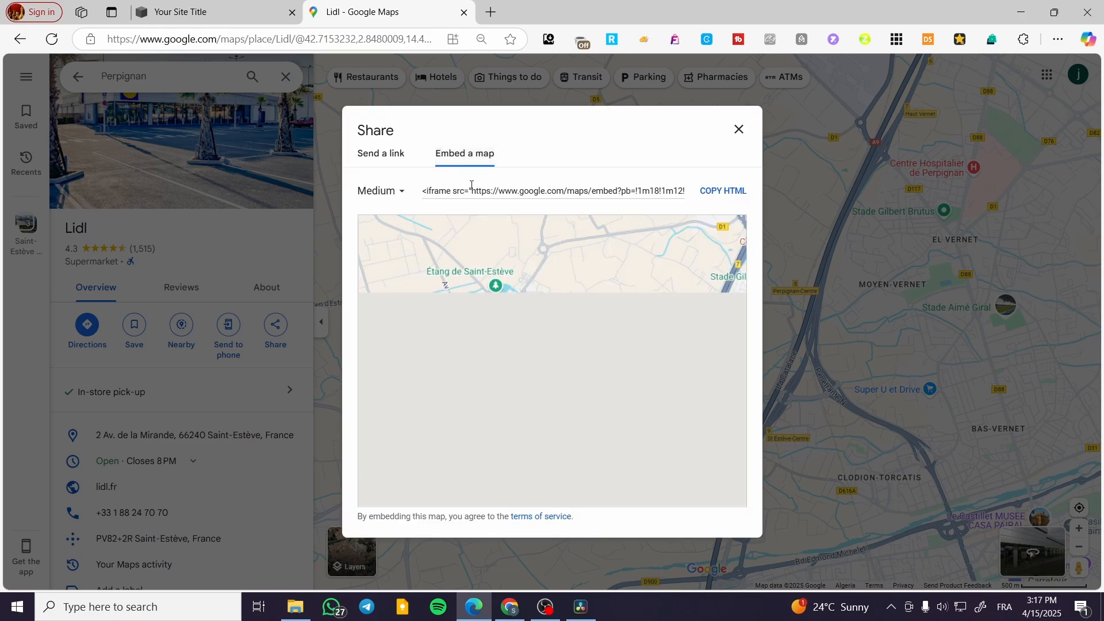
click(733, 197)
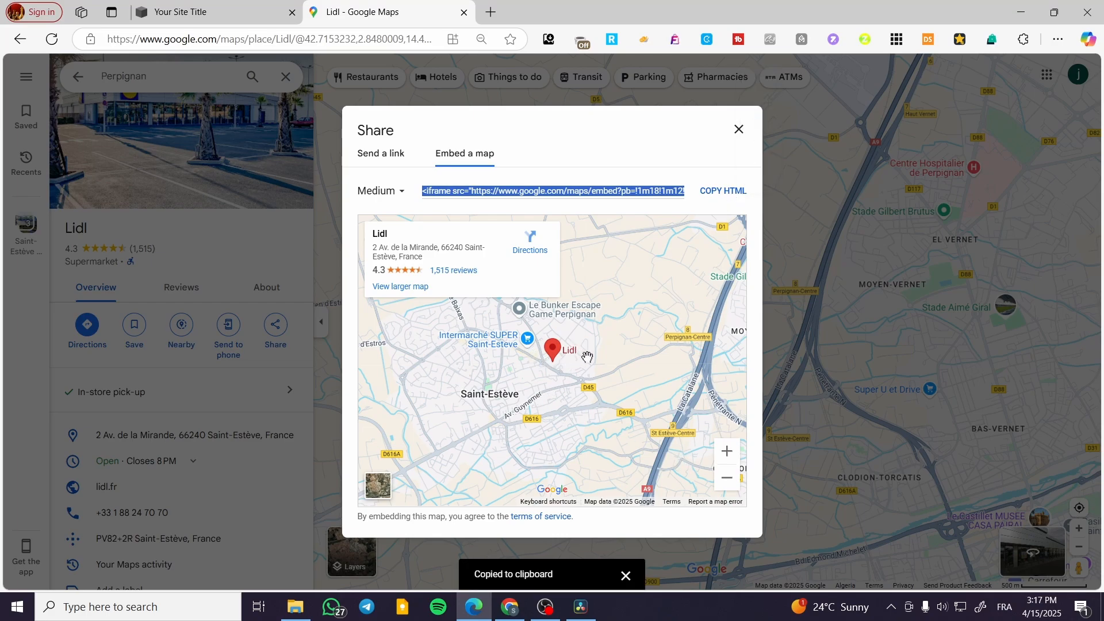
Return to the Squarespace editor, paste the Lidl iframe into the empty code block, and move the code editor off the map
click(237, 8)
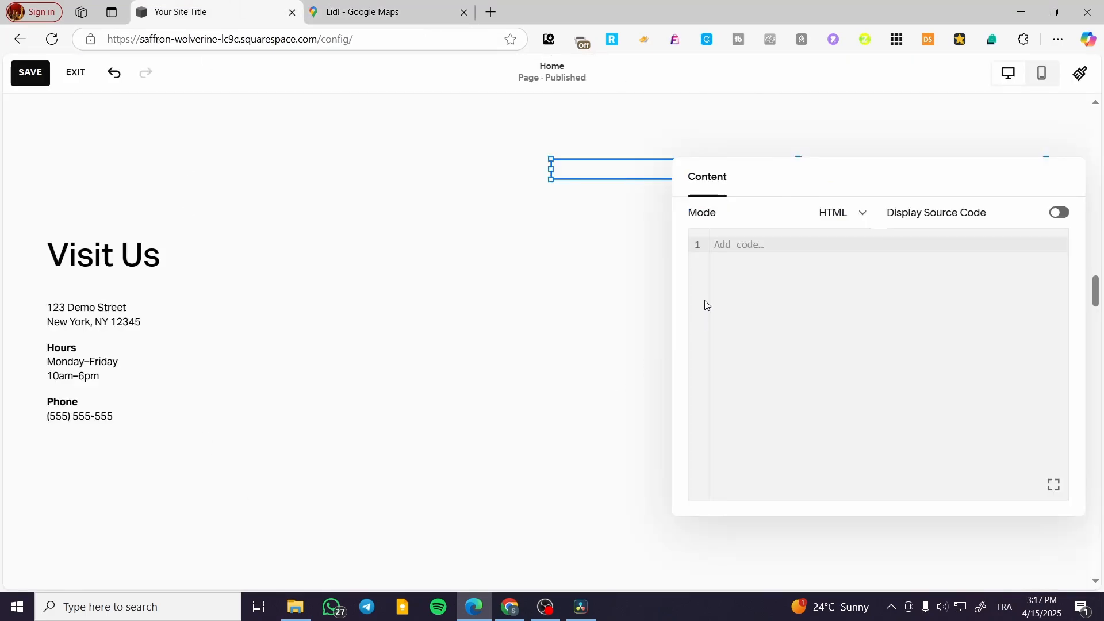
key(ctrl+v)
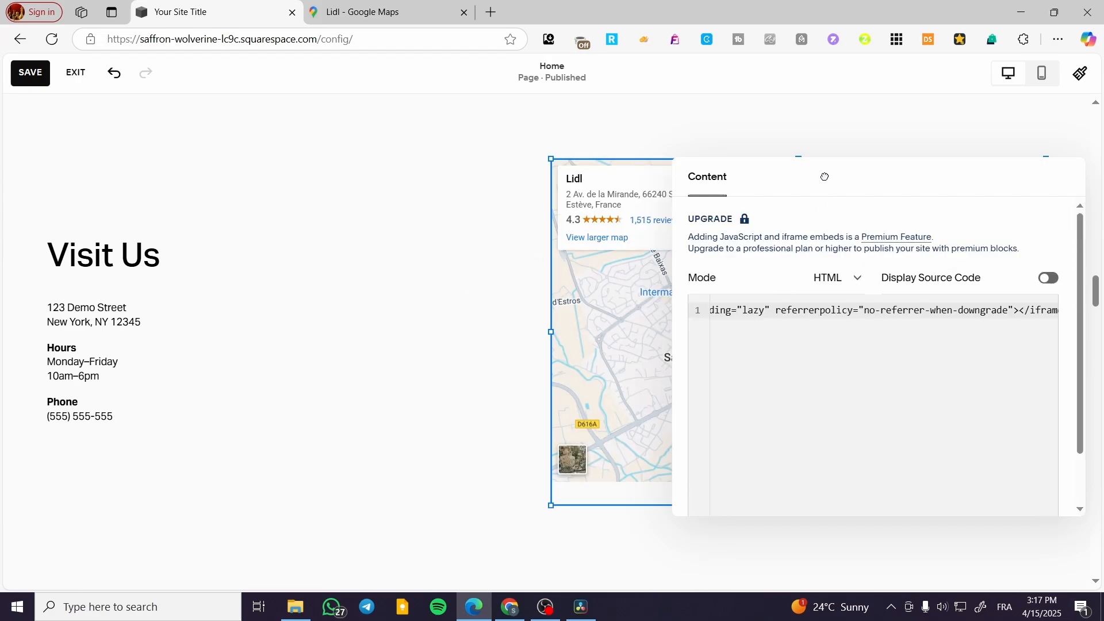
drag(824, 176, 216, 135)
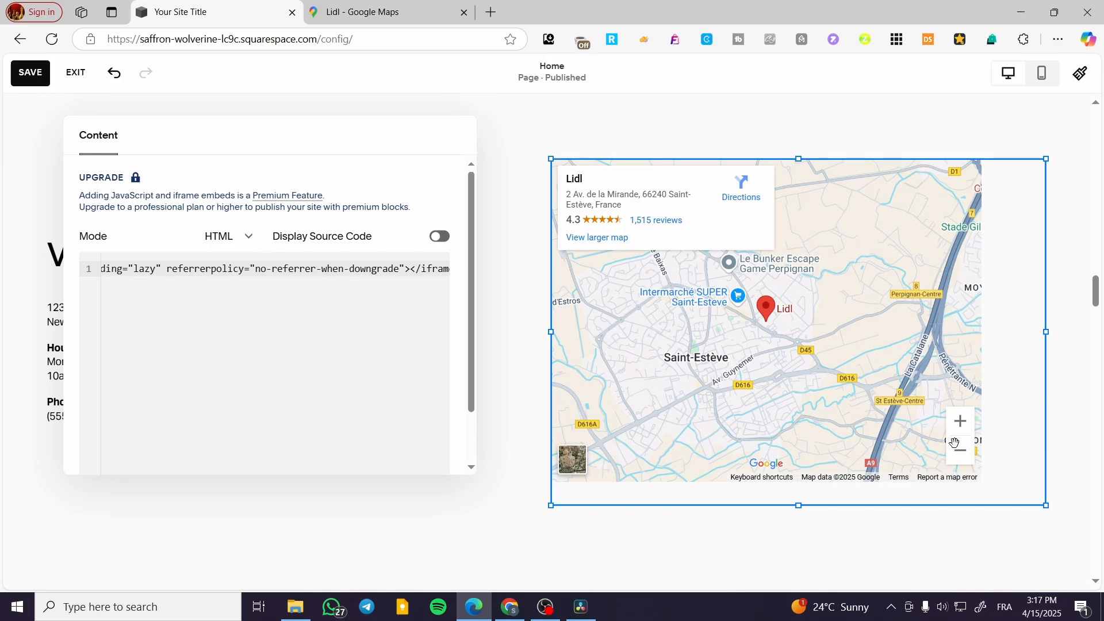
scroll(772, 485, down, 4)
scroll(912, 402, up, 3)
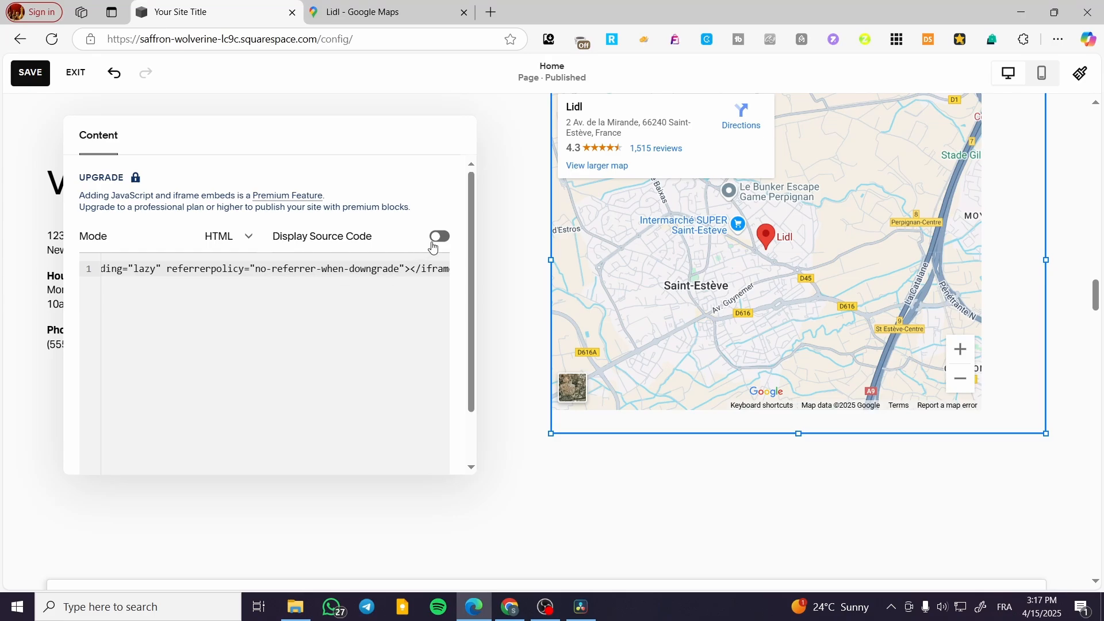
Turn Display Source Code on for the map's code block and back off
click(434, 241)
click(449, 180)
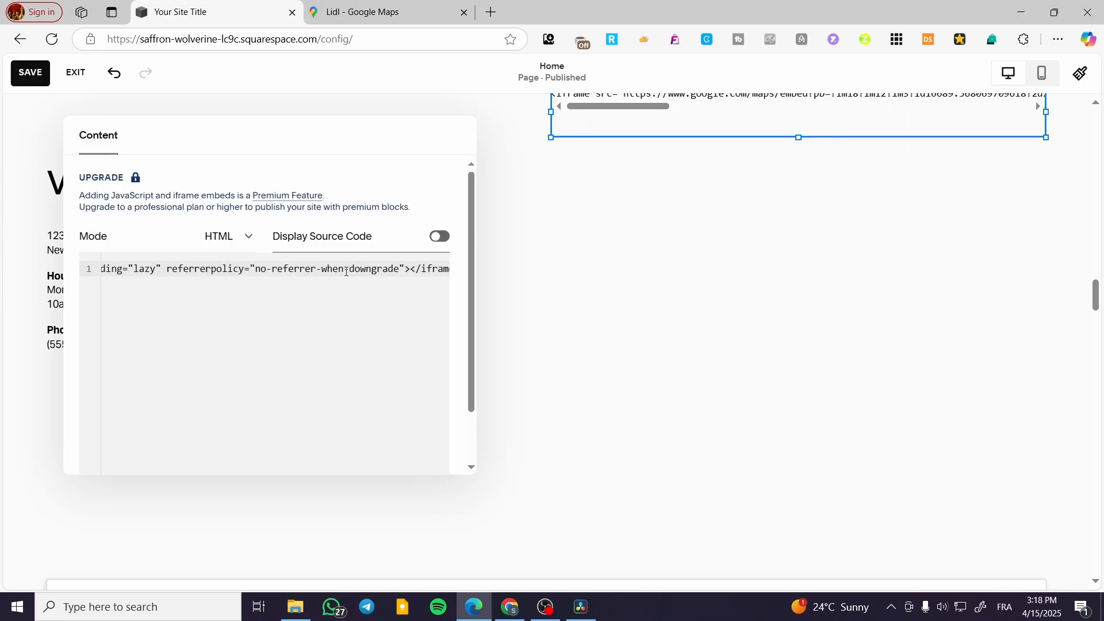
Set the width of the Lidl map iframe to 800 in the code block's HTML
click(349, 268)
text(d)
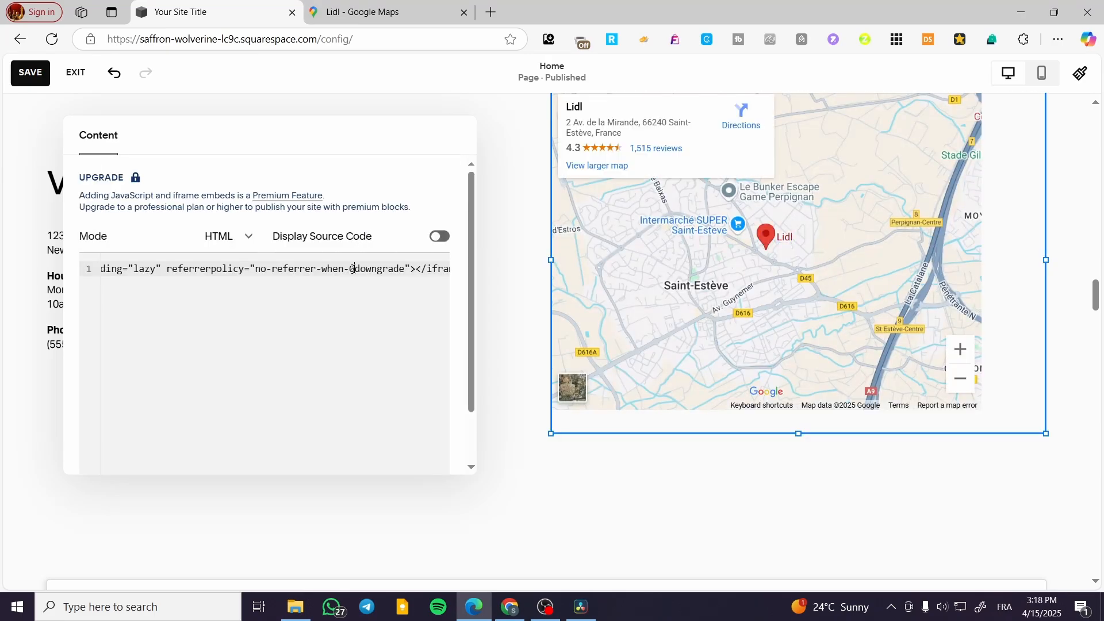
key(BackSpace)
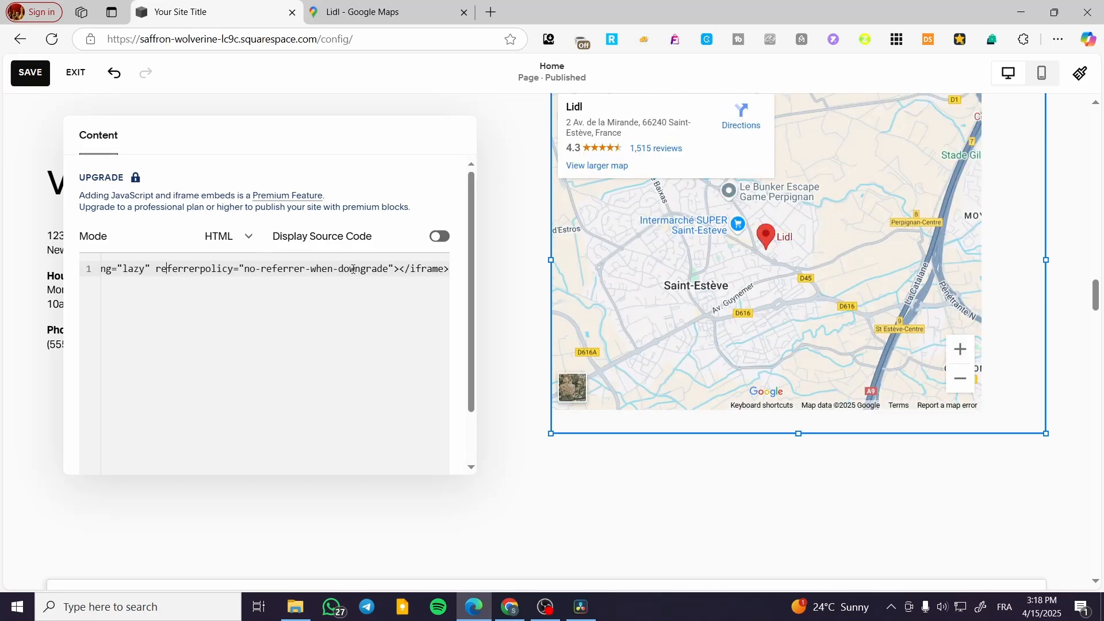
key(Left)
key(Left)
key(Left)
key(Left)
key(Left)
key(Left)
key(Left)
key(Left)
key(Left)
key(Left)
key(Left)
key(Left)
key(Left)
key(Left)
key(Left)
key(Left)
key(Left)
key(Left)
key(Left)
key(Left)
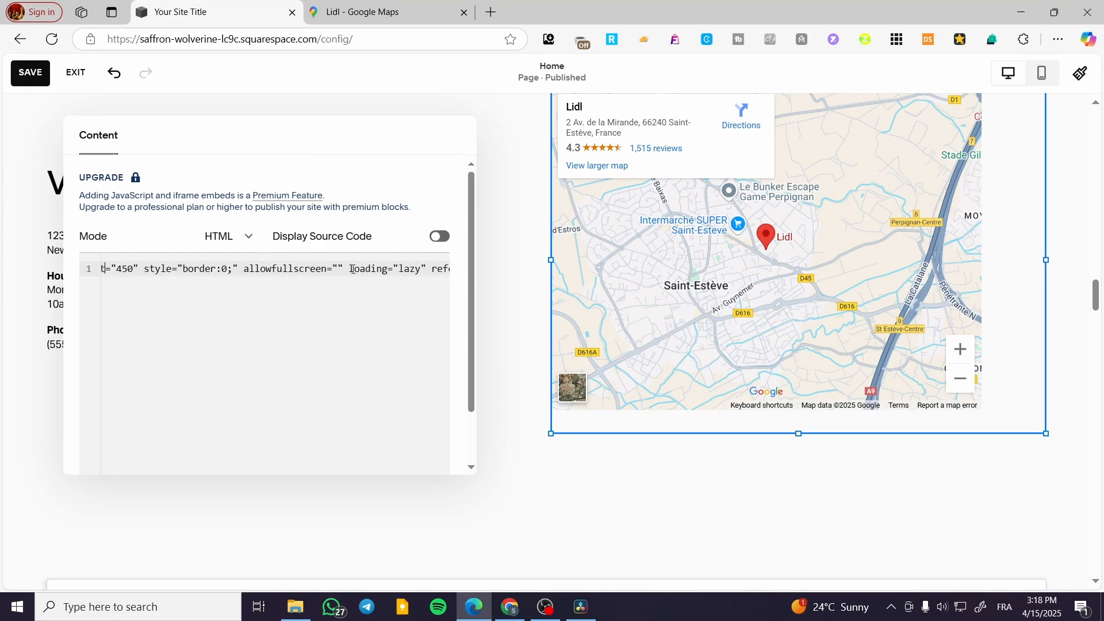
key(Left)
key(Left)
key(Left)
key(Left)
key(Left)
key(Left)
key(Left)
key(Left)
key(Left)
key(Left)
key(Left)
key(Left)
key(Left)
key(Left)
key(Left)
key(Left)
key(Left)
key(Left)
key(Left)
key(Left)
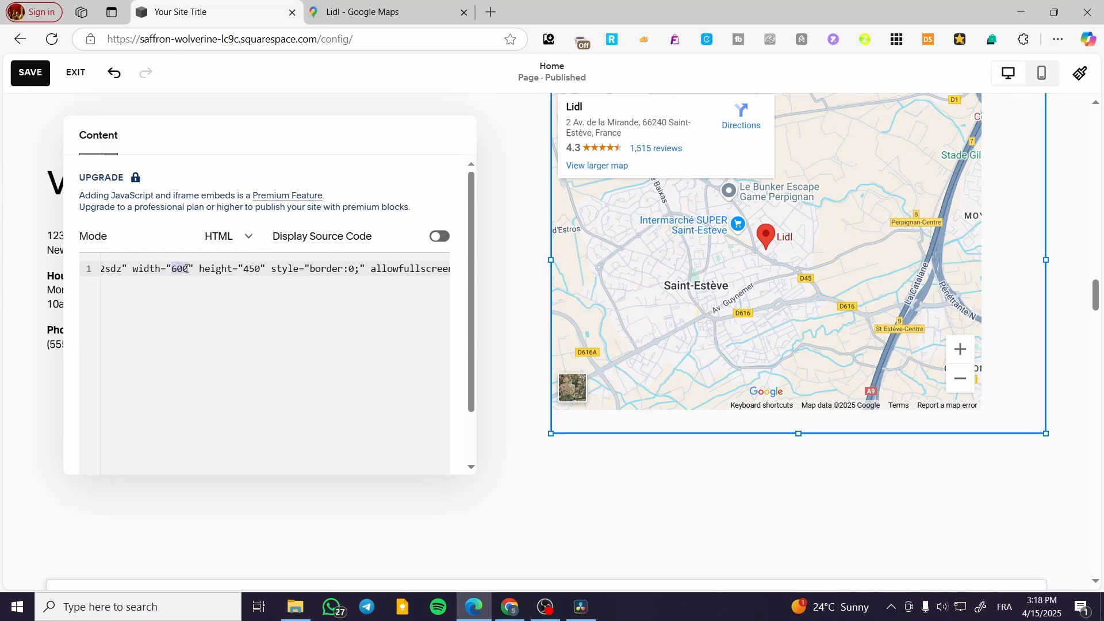
text(80)
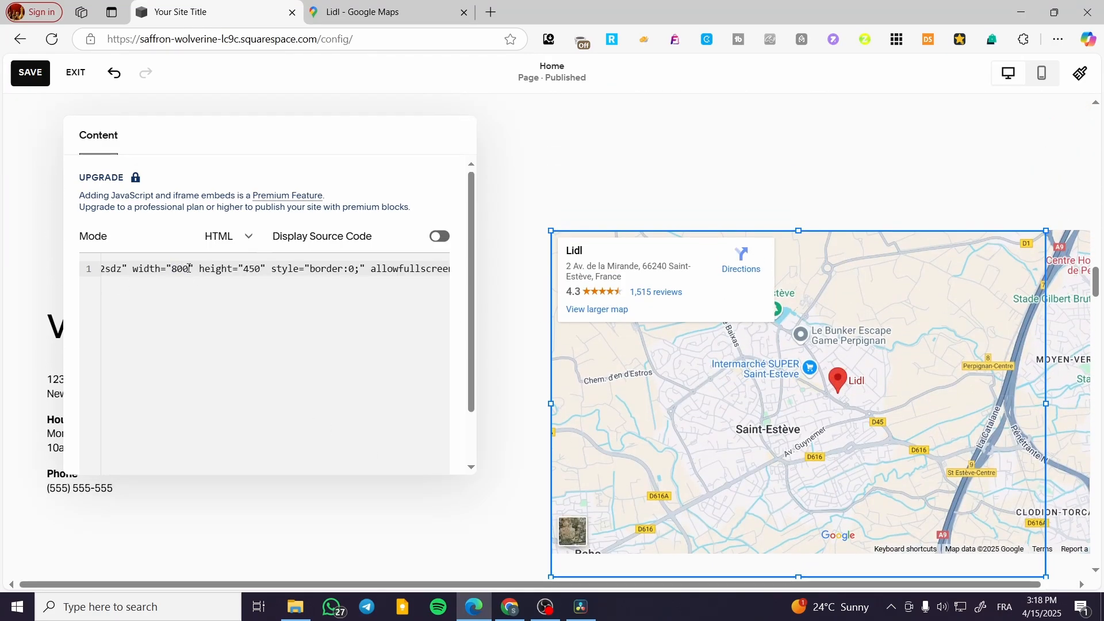
Set the height of the Lidl map iframe to 600 in the code block's HTML
click(251, 269)
drag(252, 271, 258, 271)
text(60)
scroll(796, 395, down, 3)
scroll(654, 520, up, 1)
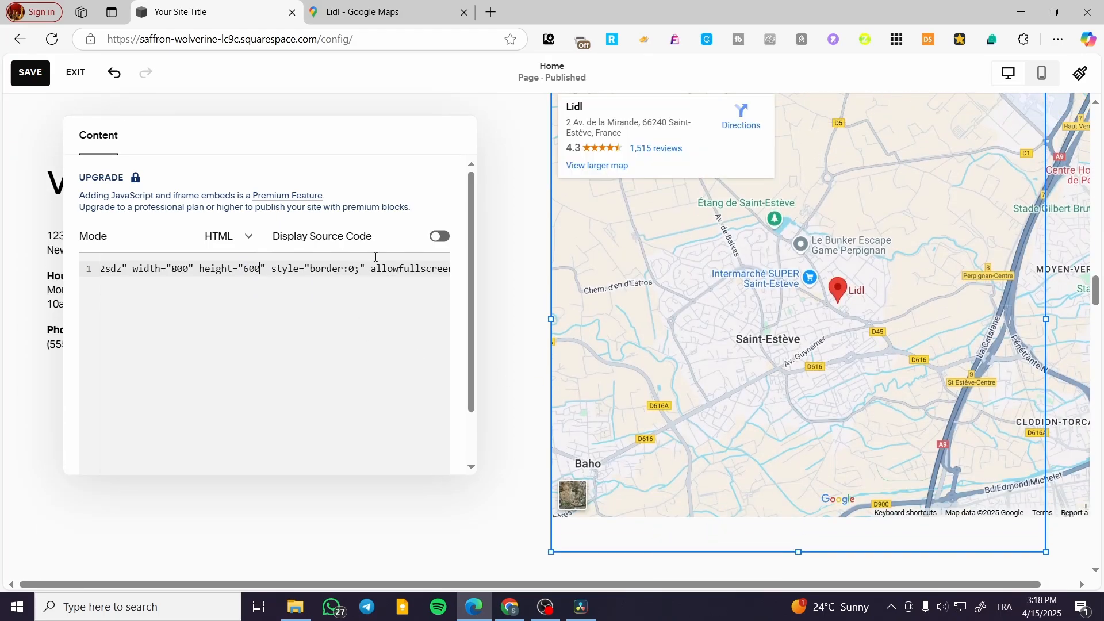
Close the code editor, move the map block closer to the Visit Us text, and widen it to fit the whole map
click(508, 142)
drag(749, 349, 662, 350)
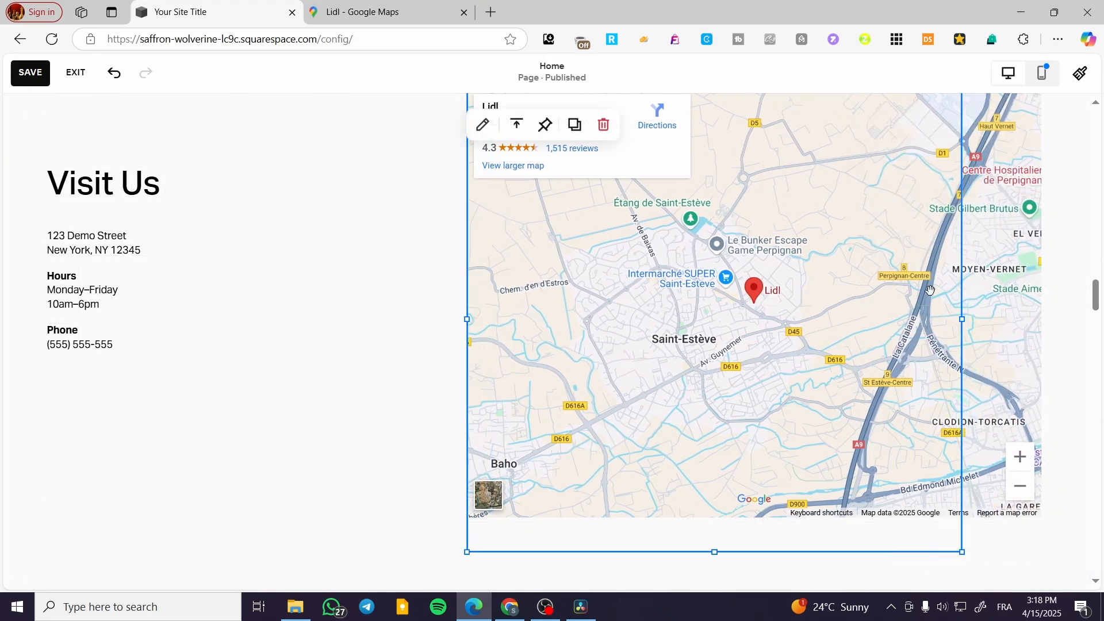
drag(964, 321, 1058, 322)
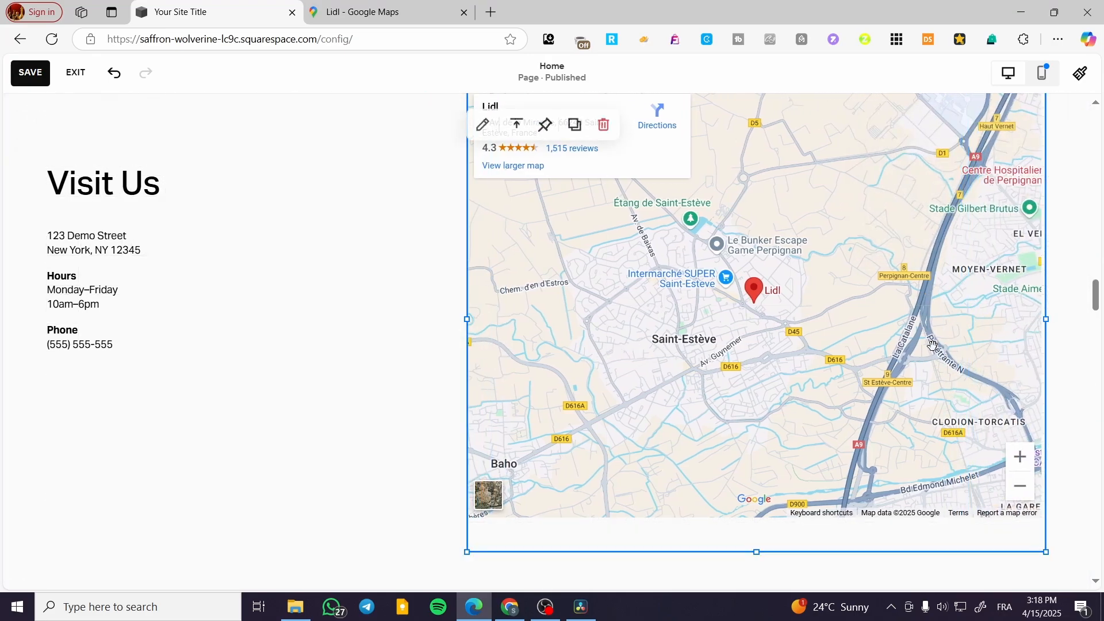
drag(760, 536, 763, 514)
drag(744, 457, 745, 458)
mouse_move(471, 332)
mouse_down()
mouse_move(451, 322)
mouse_move(477, 322)
mouse_move(468, 319)
mouse_up()
scroll(368, 406, up, 3)
scroll(391, 452, down, 2)
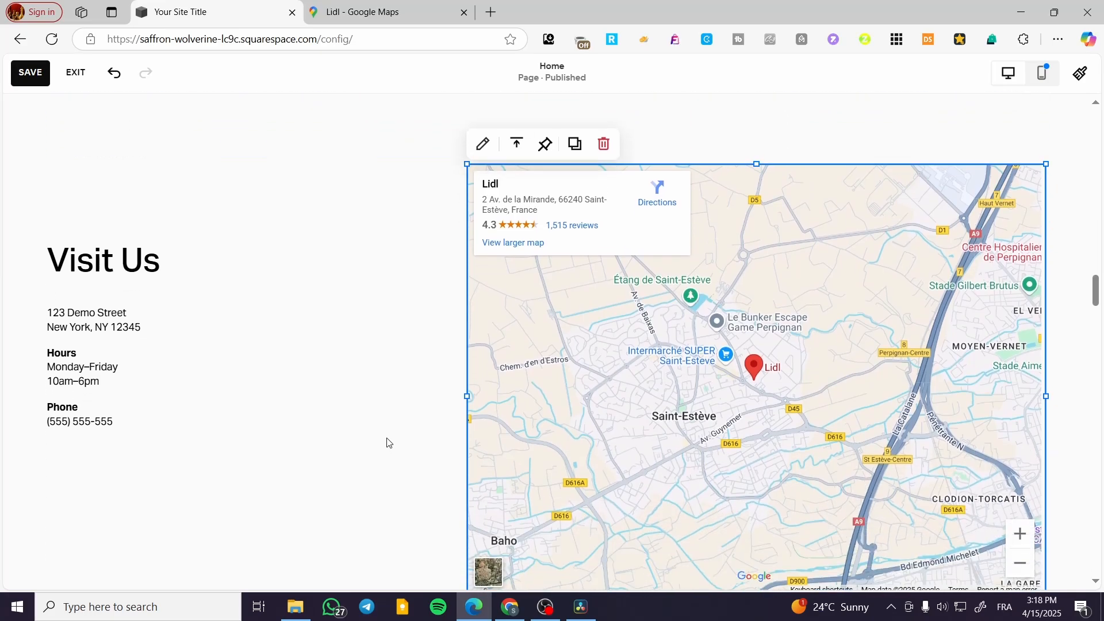
Deselect the map block, save the Home page, and exit editing
click(390, 448)
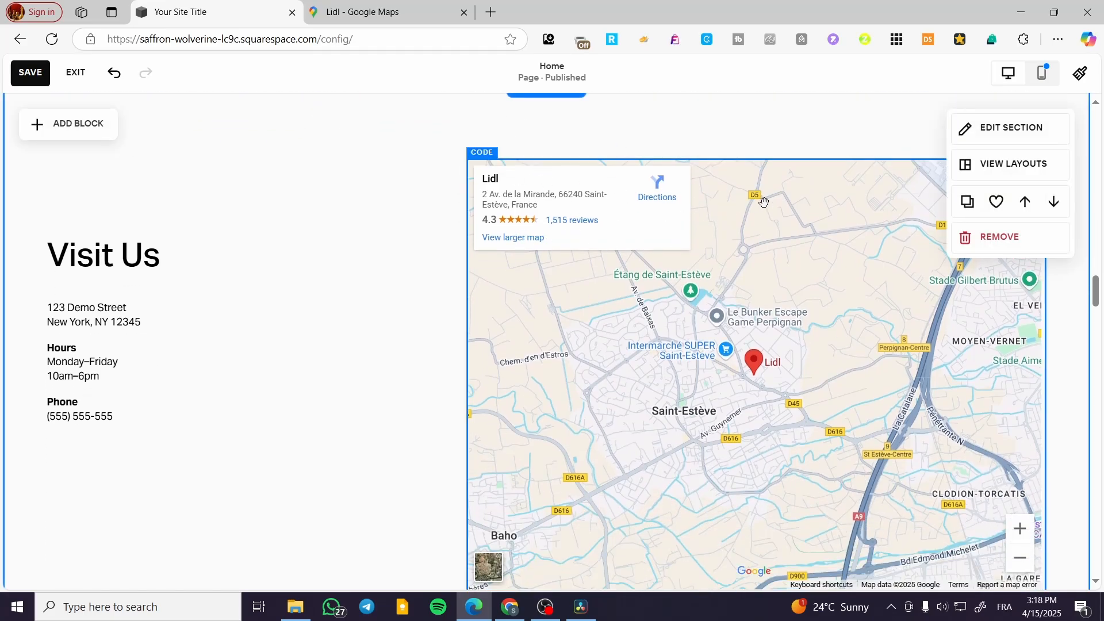
scroll(764, 201, down, 3)
scroll(333, 402, up, 6)
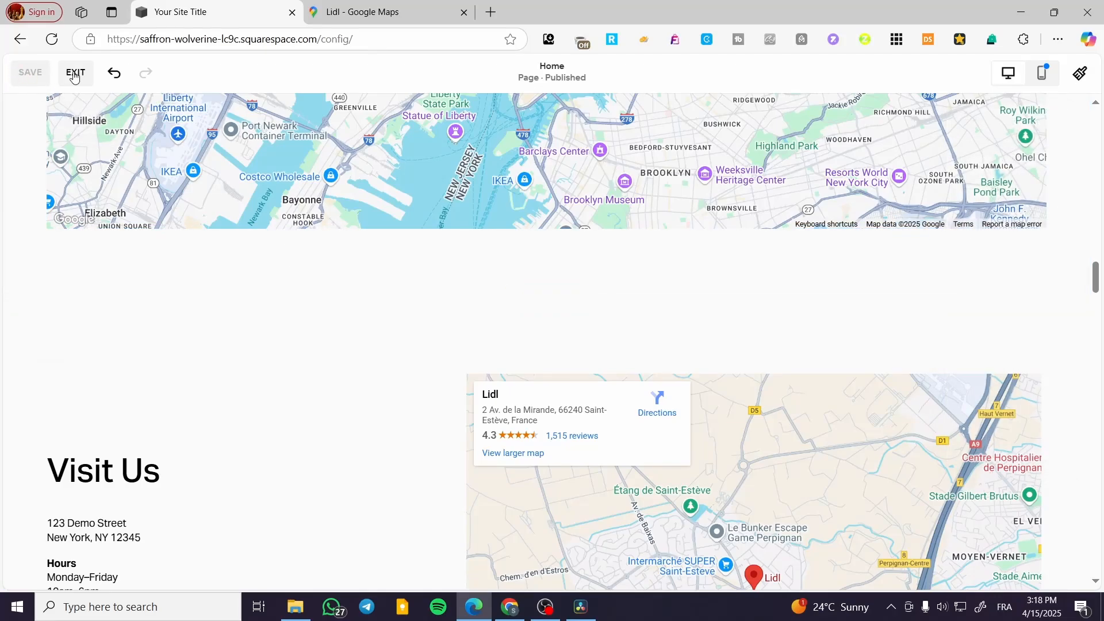
Review the map sections in the Home page preview and try zooming the New York map
scroll(862, 308, down, 15)
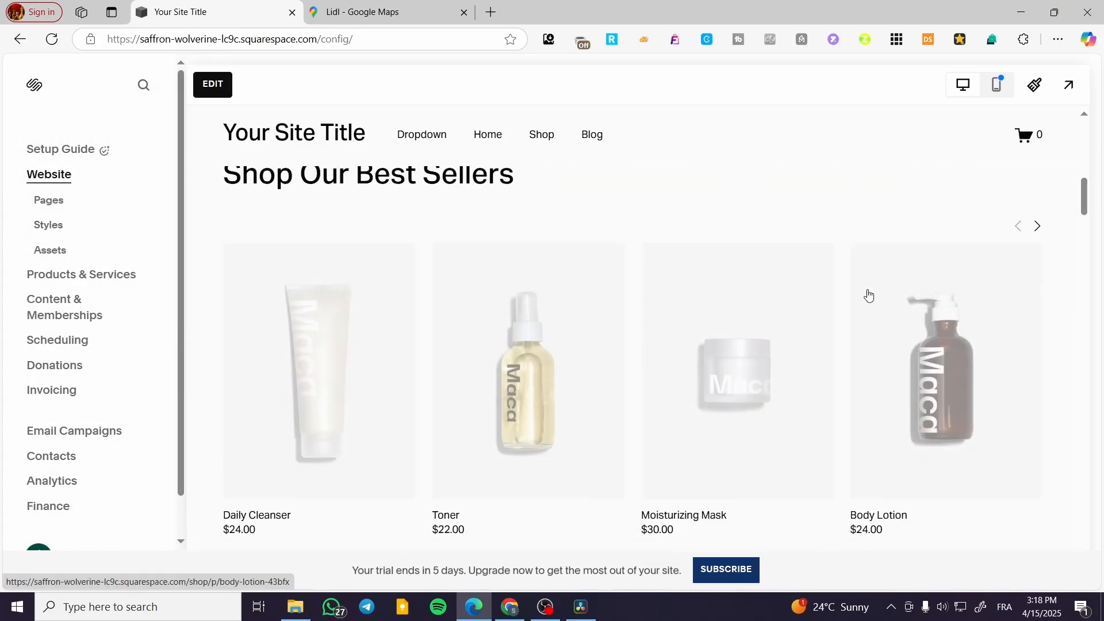
scroll(868, 302, down, 5)
scroll(869, 302, up, 3)
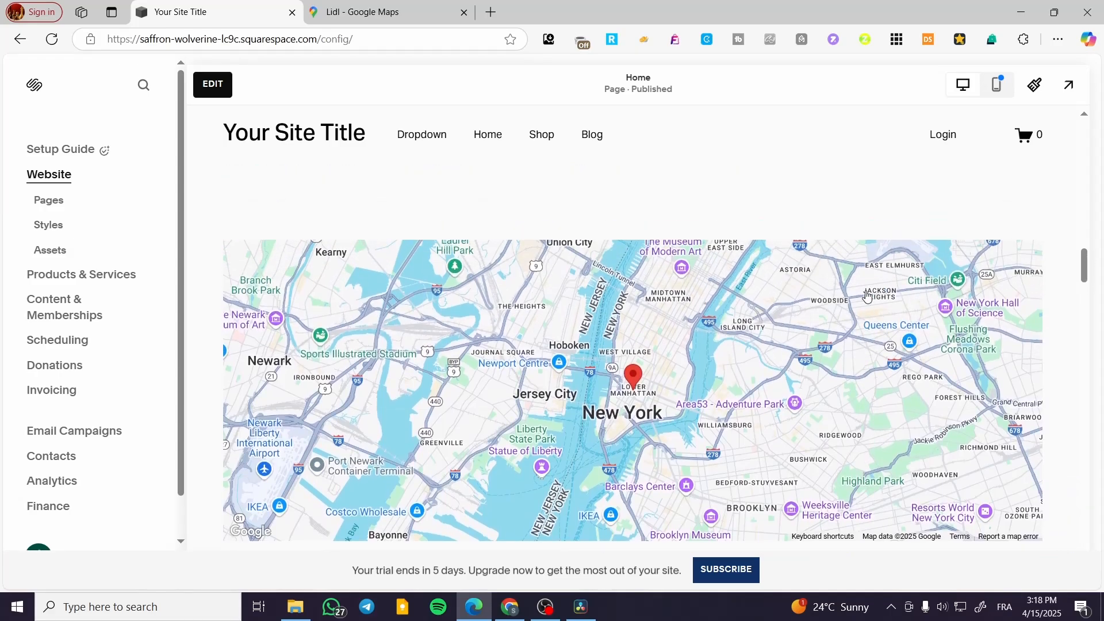
scroll(868, 296, down, 1)
scroll(868, 296, down, 8)
scroll(434, 362, up, 7)
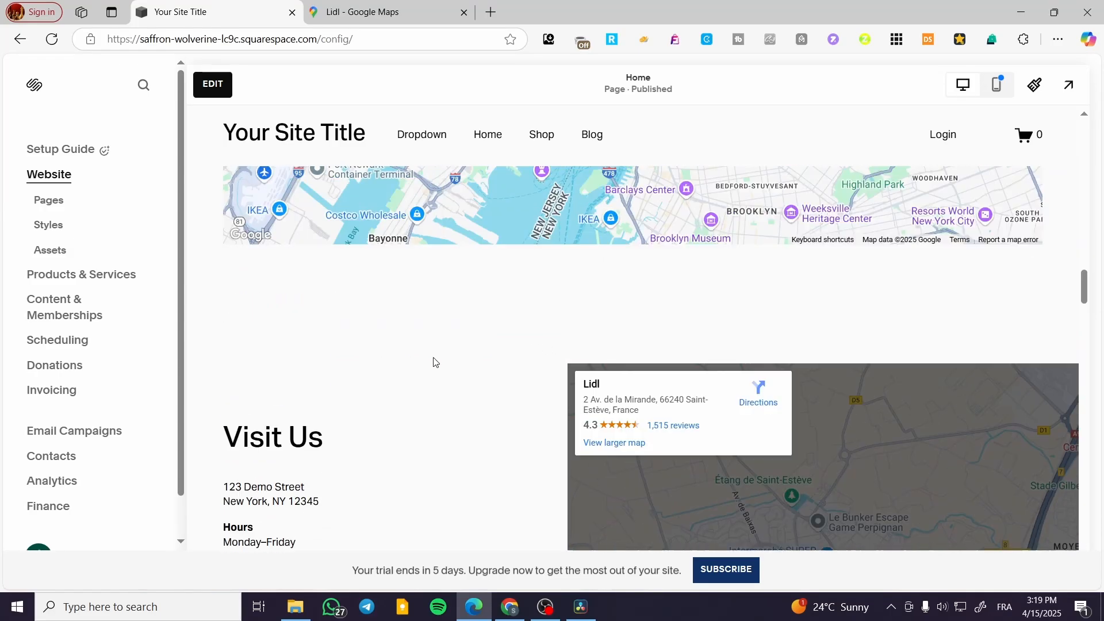
scroll(491, 332, up, 2)
scroll(492, 332, down, 4)
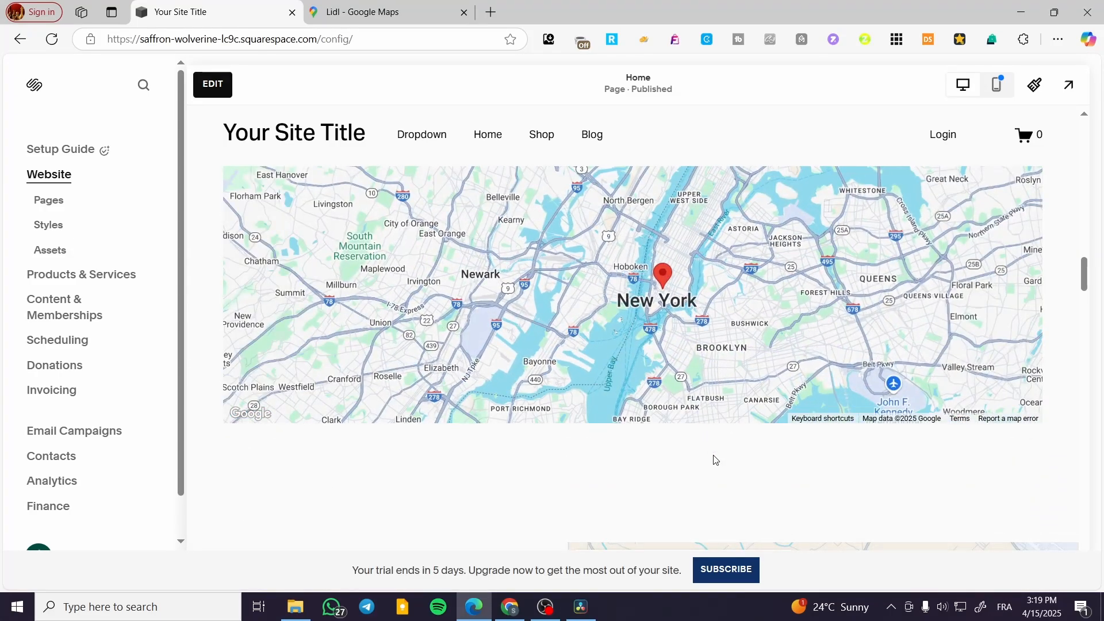
scroll(715, 458, up, 1)
scroll(614, 336, down, 2)
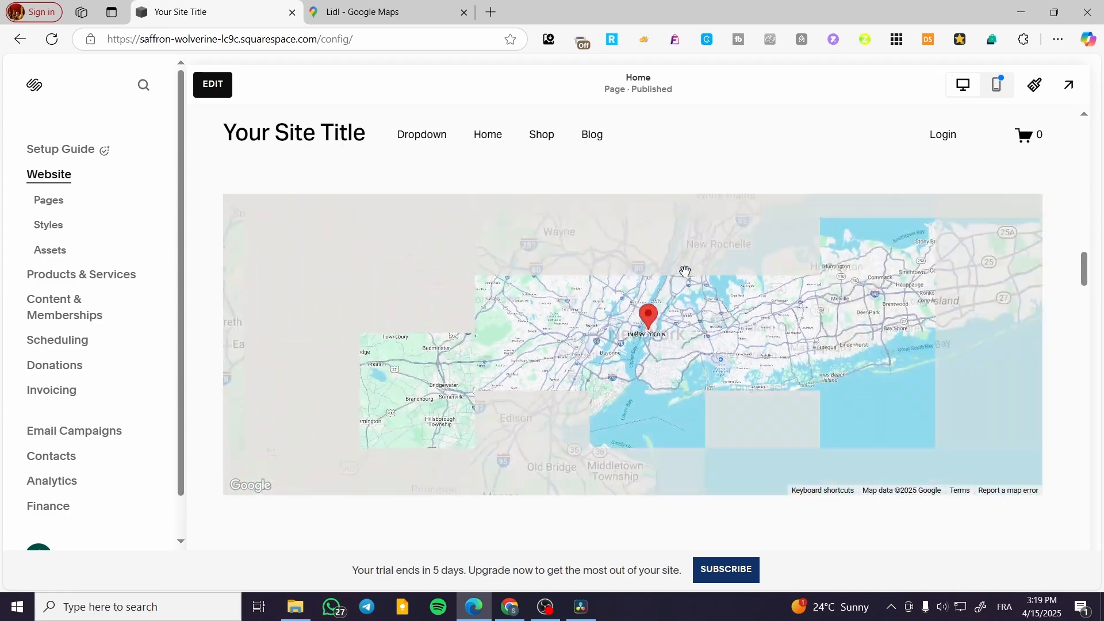
Test zooming and panning the embedded Lidl map in the Visit Us section of the page preview
scroll(582, 547, down, 6)
scroll(724, 433, down, 2)
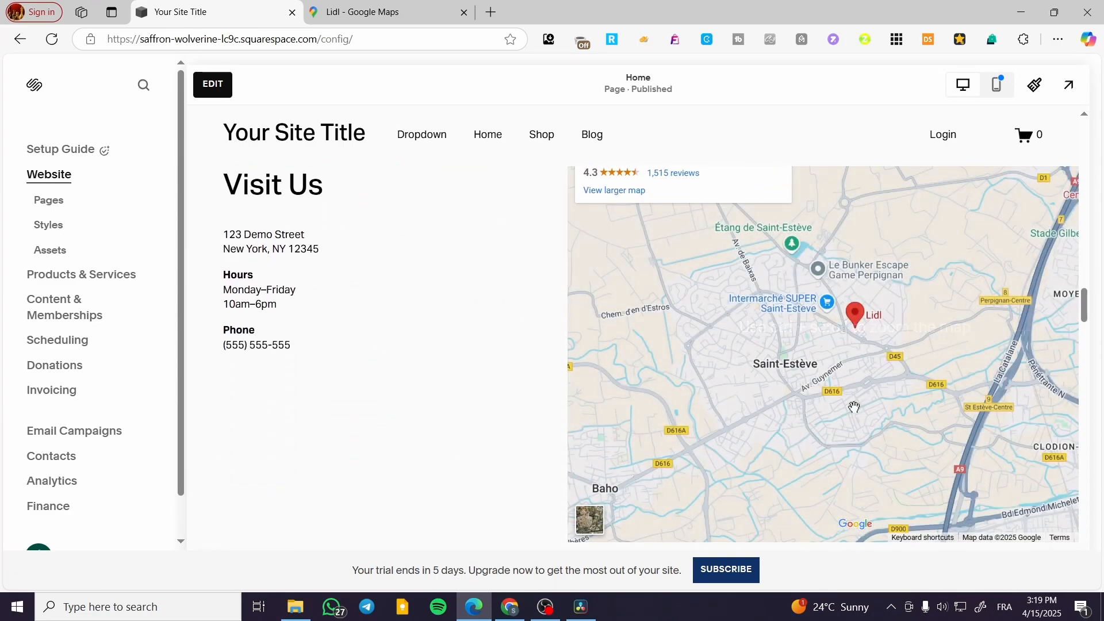
scroll(854, 407, up, 5)
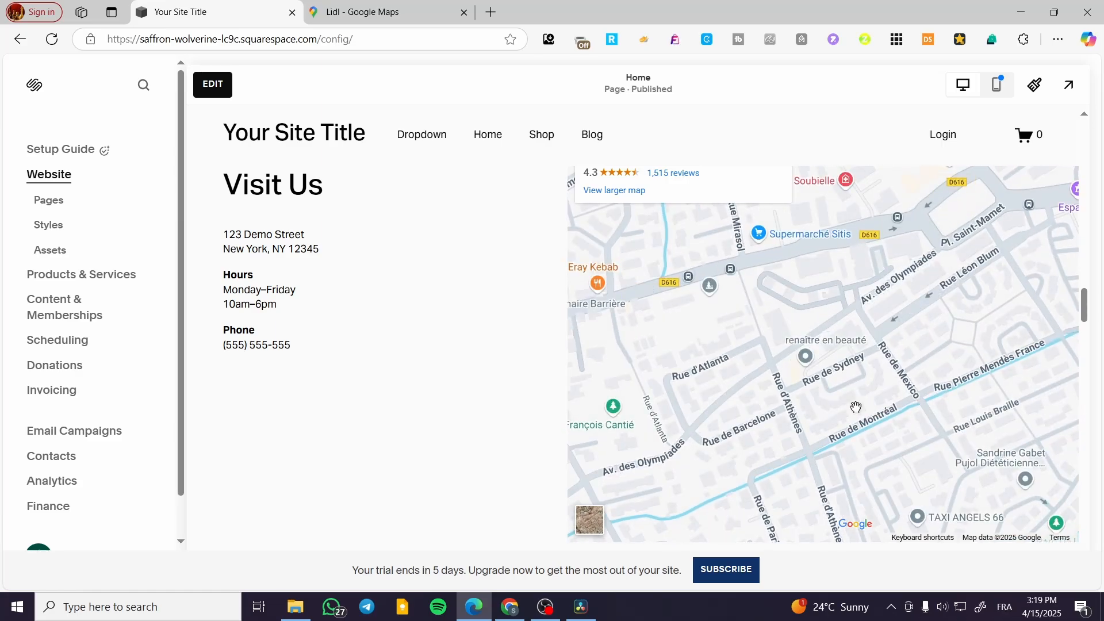
scroll(856, 408, down, 3)
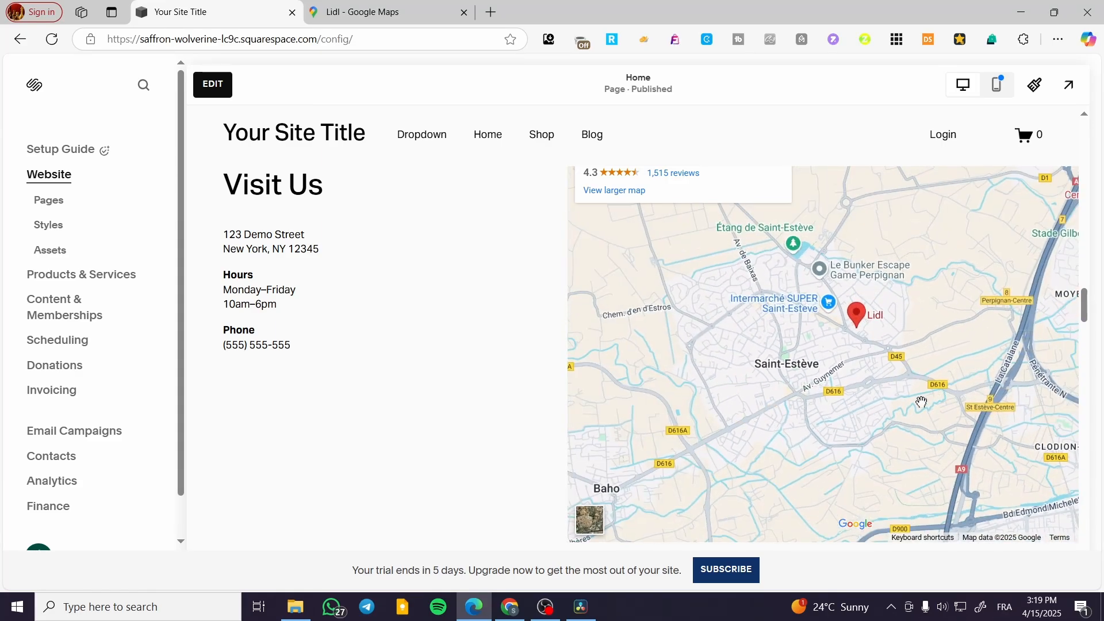
drag(805, 256, 809, 396)
scroll(765, 326, down, 1)
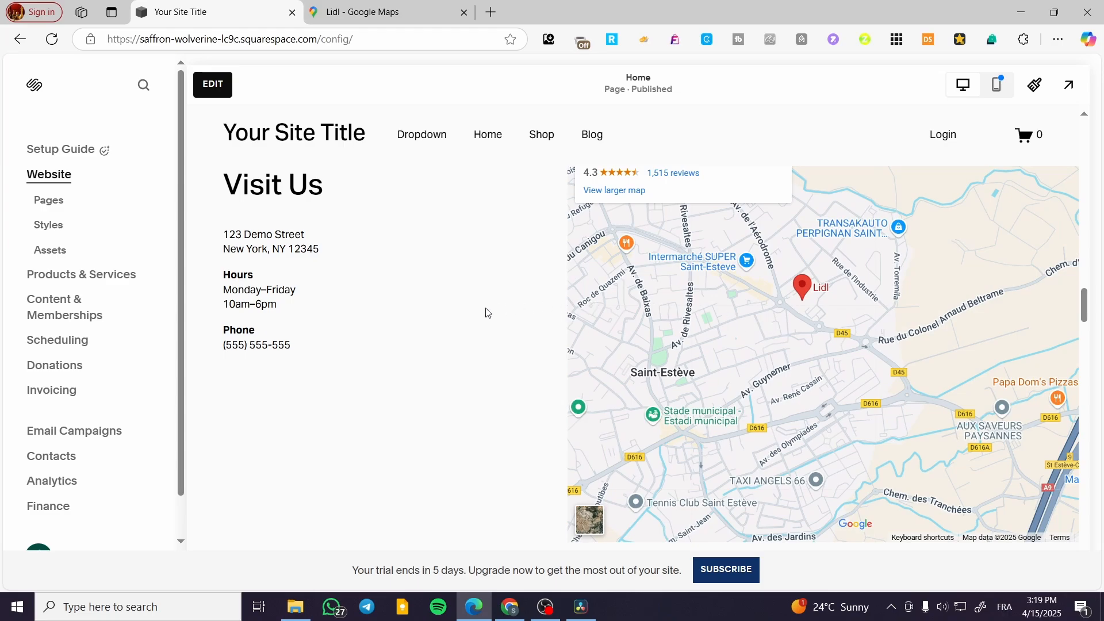
scroll(503, 322, up, 1)
scroll(593, 348, down, 1)
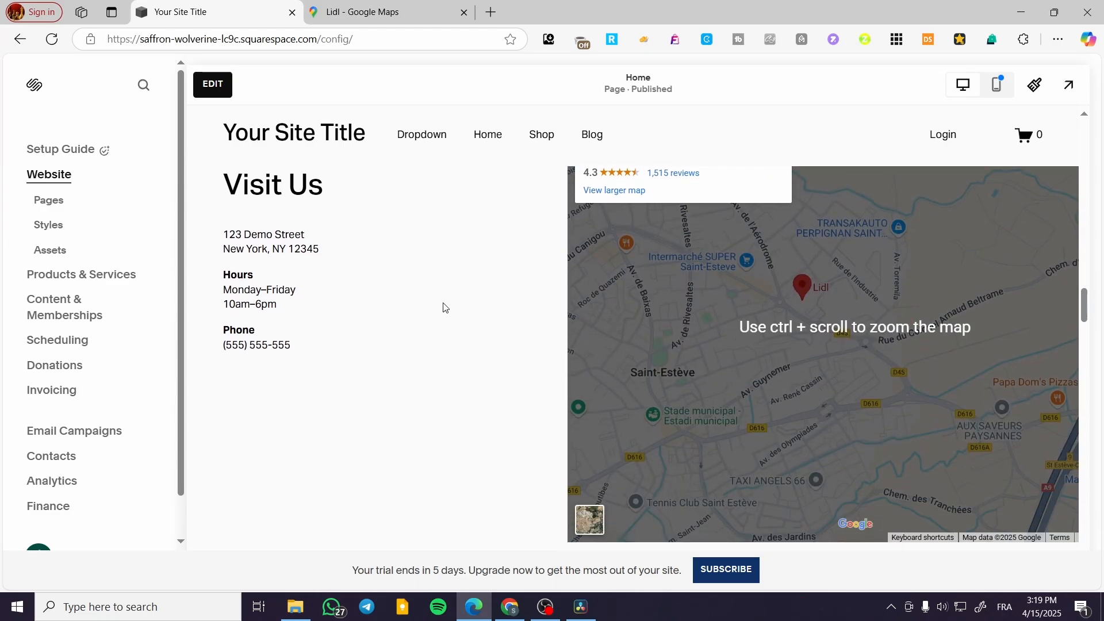